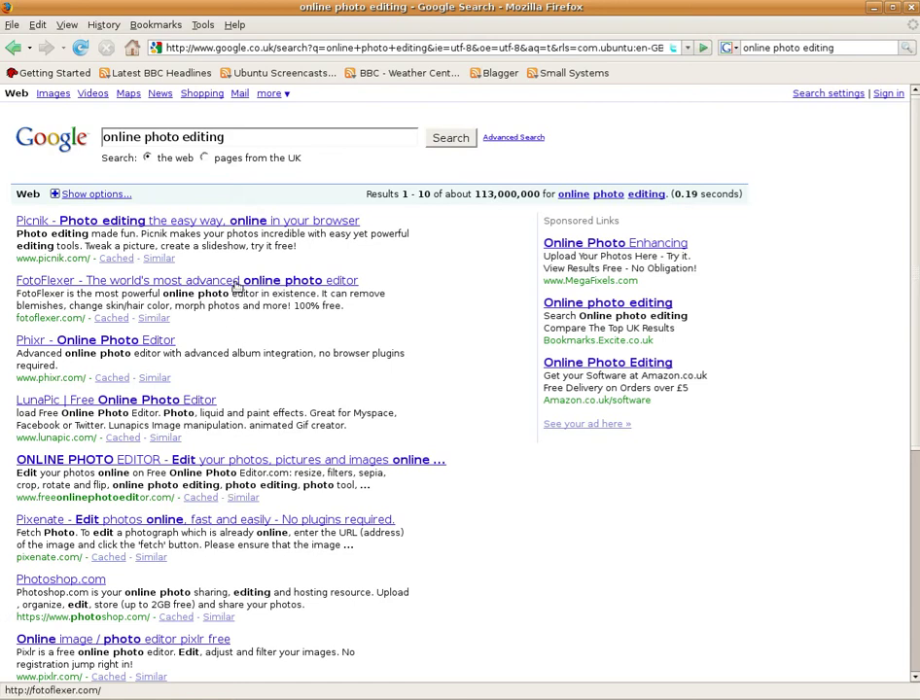
Open the FotoFlexer site from the 'online photo editing' Google results
click(235, 283)
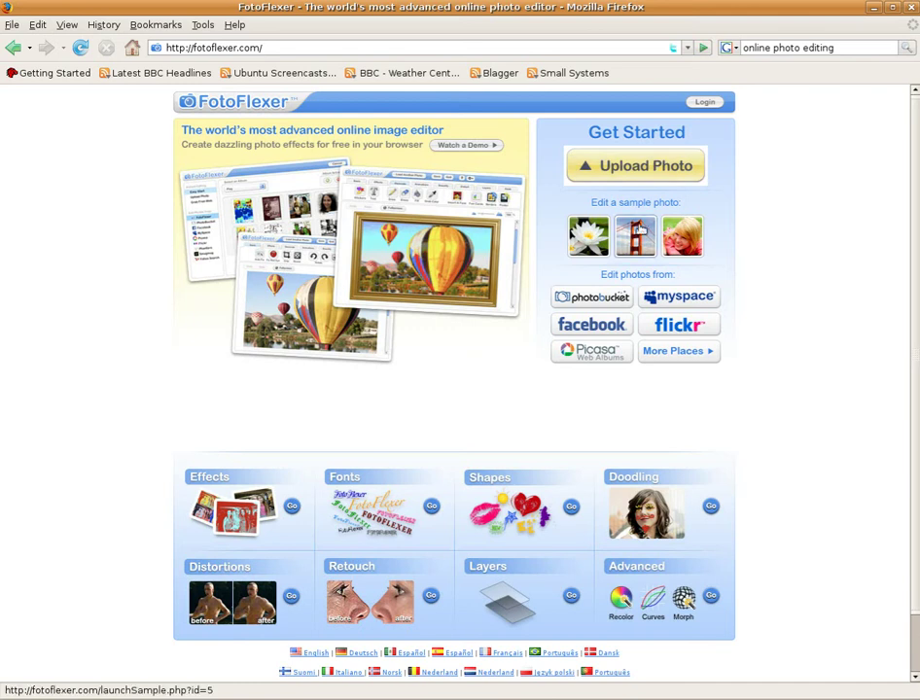
Load the Golden Gate Bridge sample photo into the FotoFlexer editor
click(637, 239)
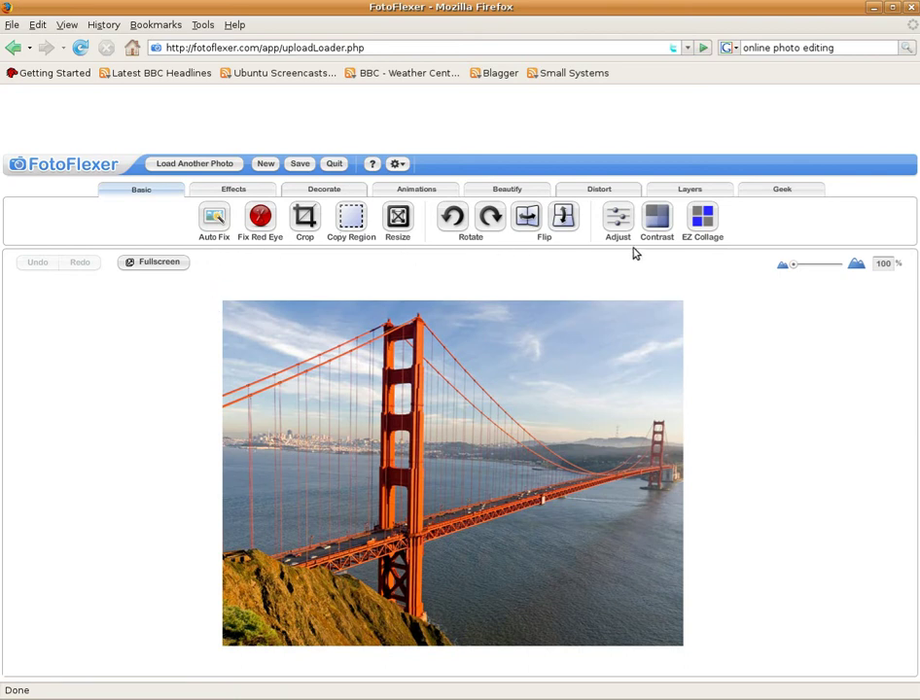
click(232, 194)
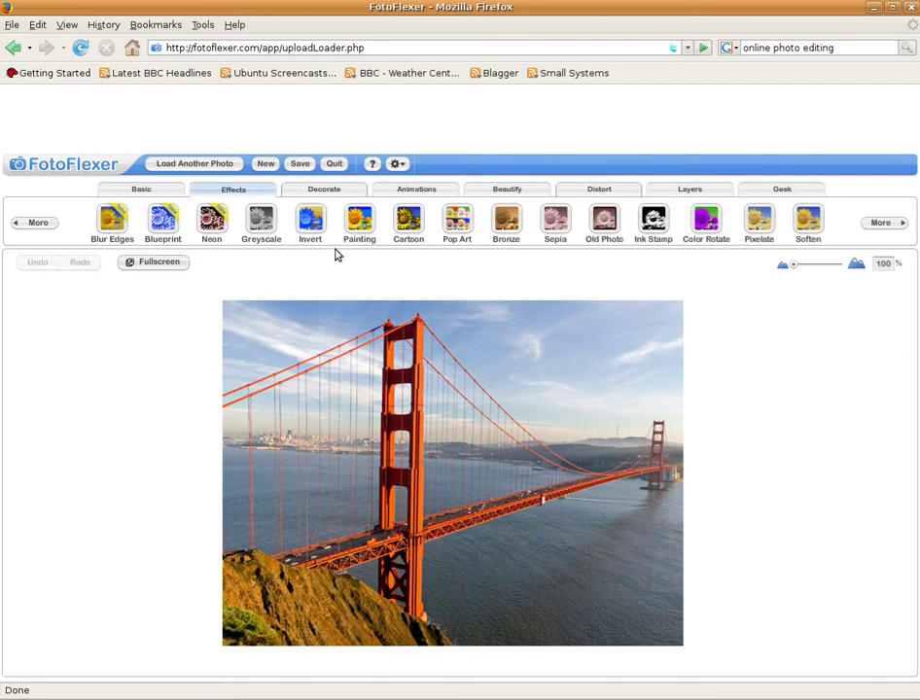
click(323, 191)
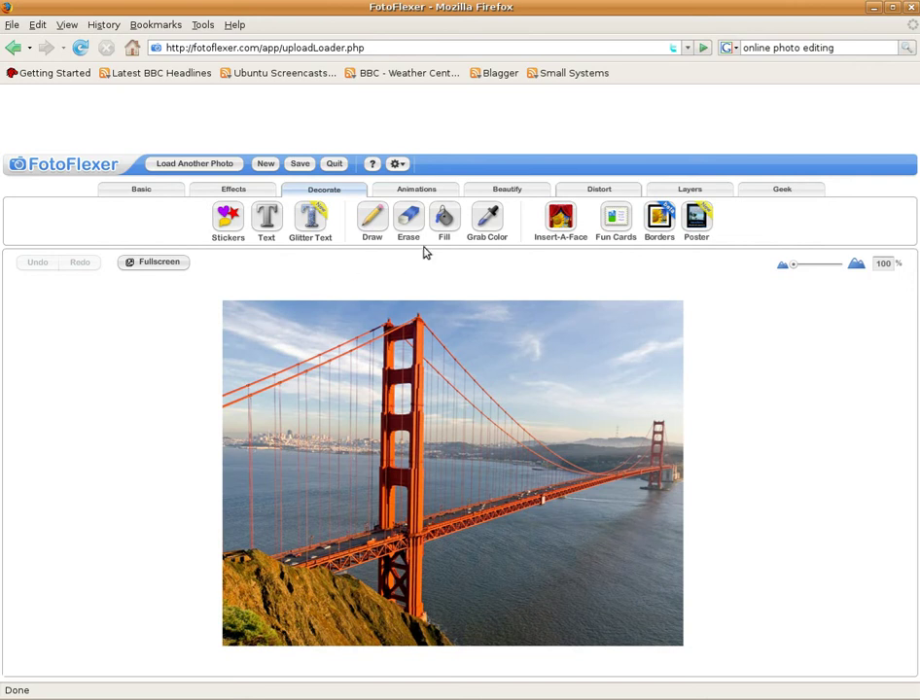
click(414, 196)
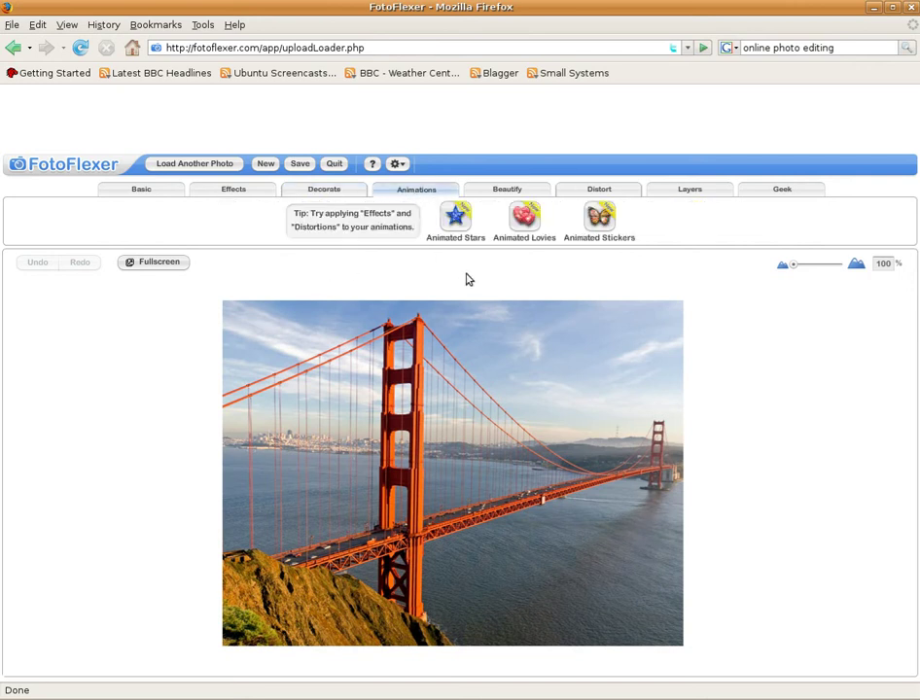
click(496, 198)
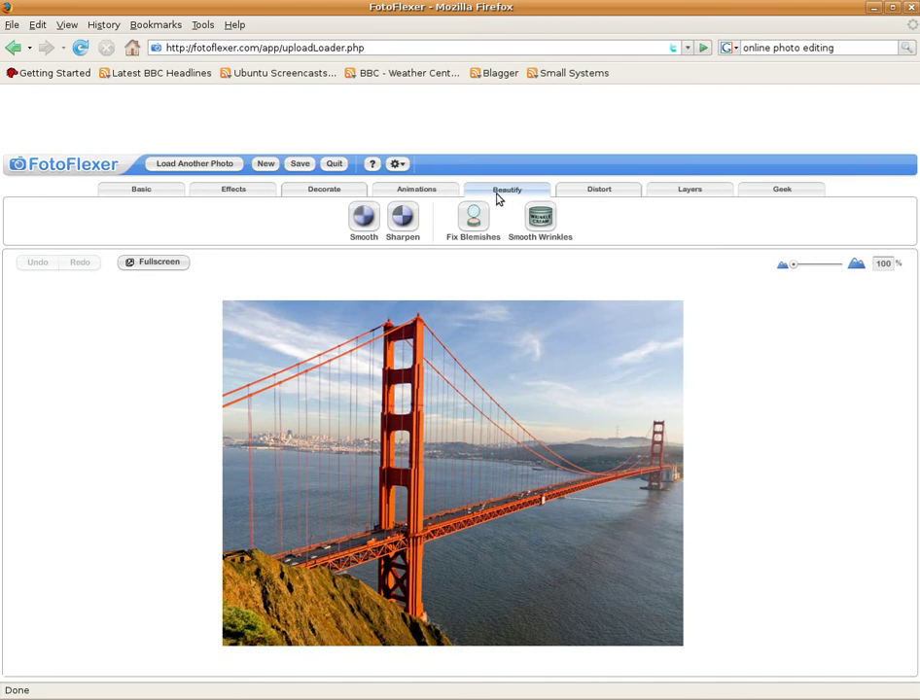
click(595, 192)
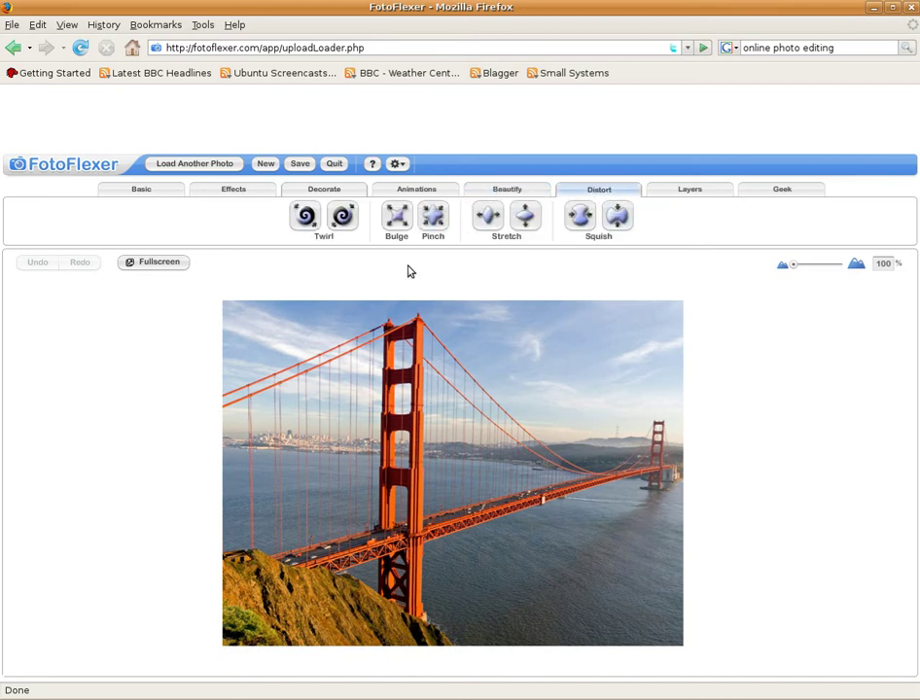
click(693, 199)
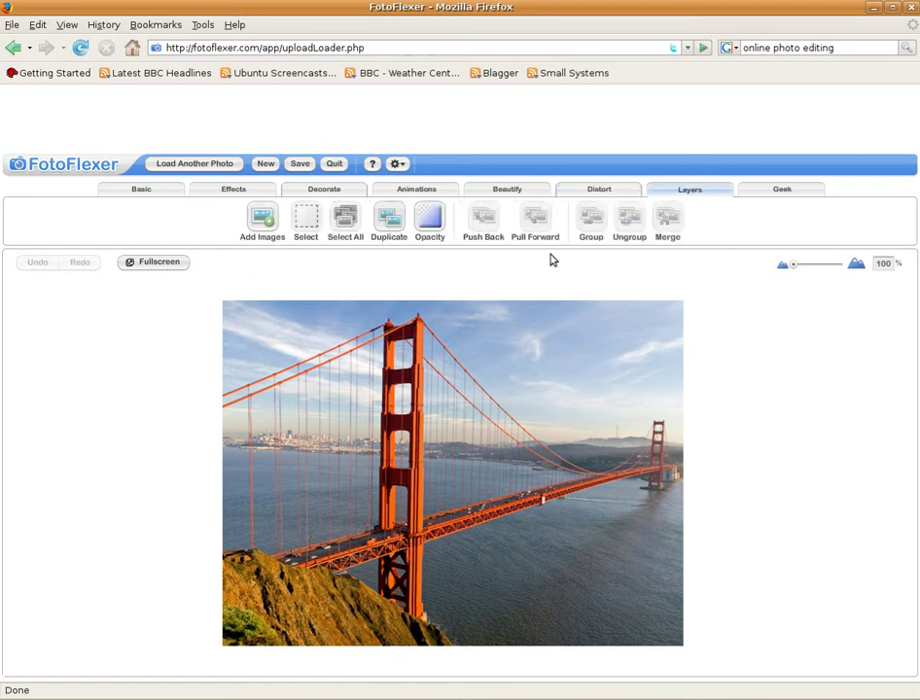
click(771, 199)
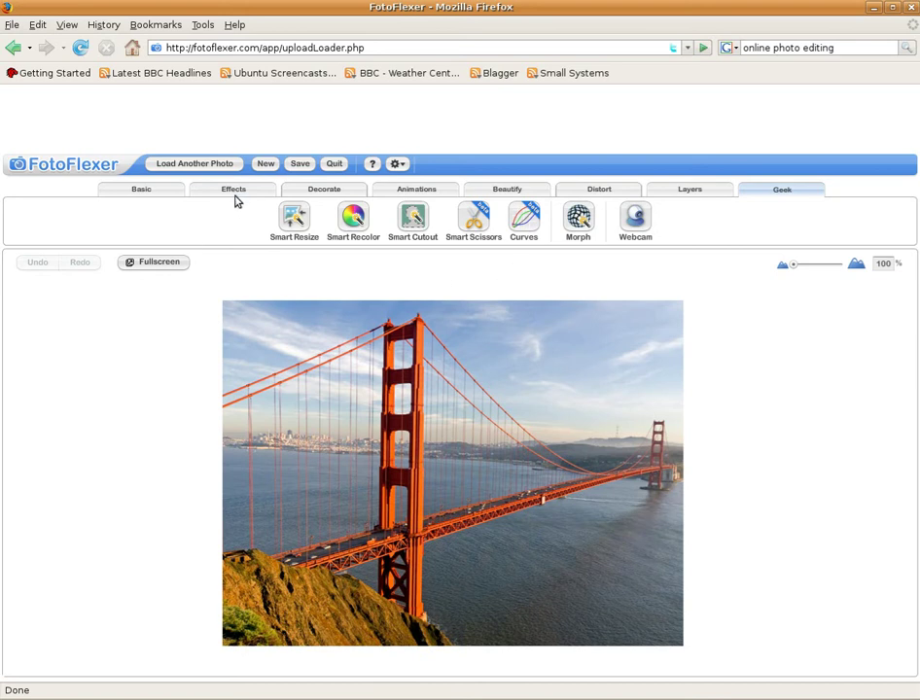
click(144, 195)
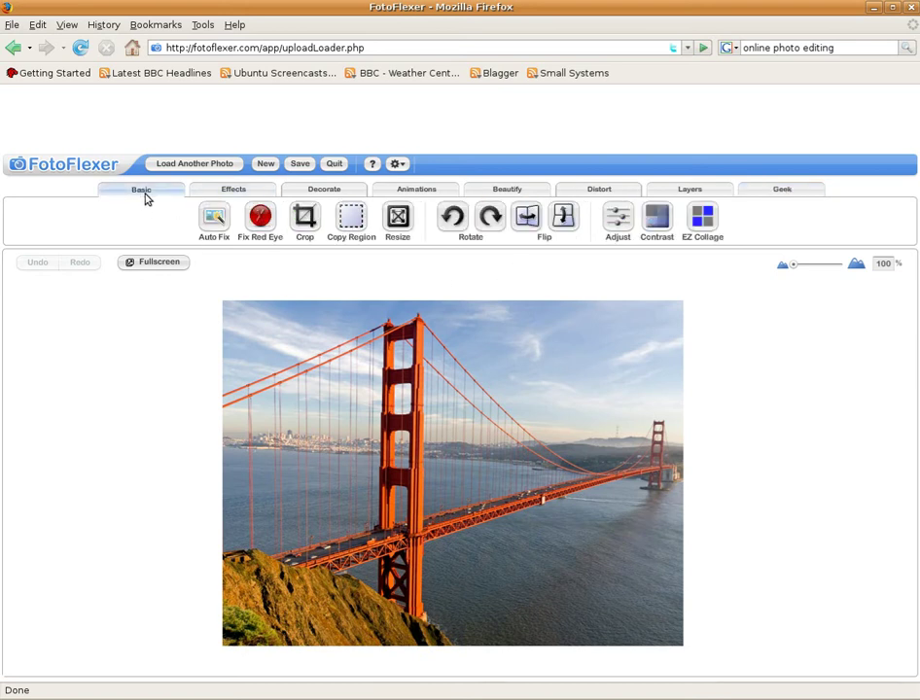
click(223, 195)
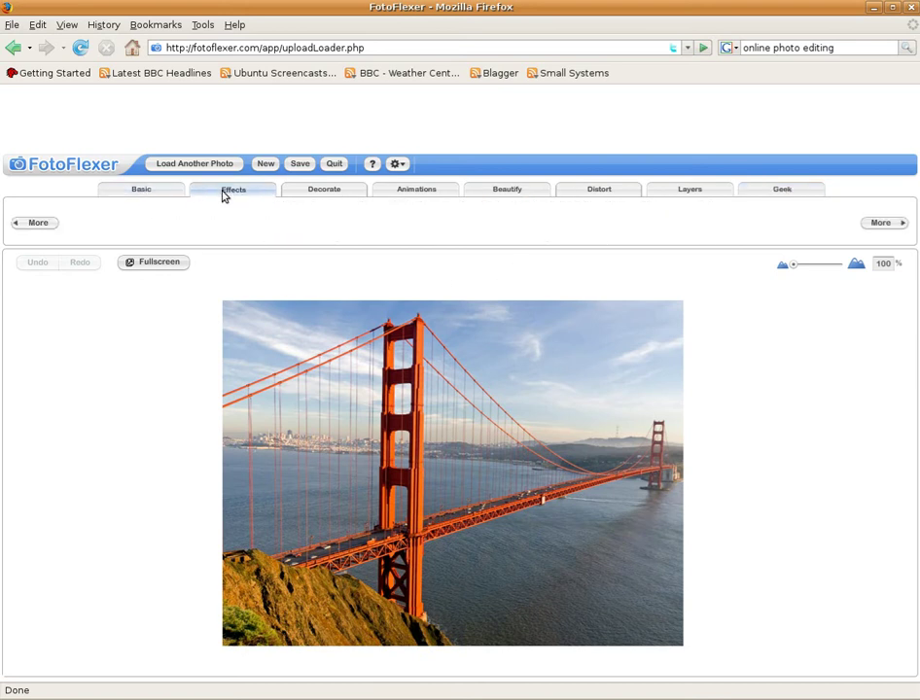
click(160, 193)
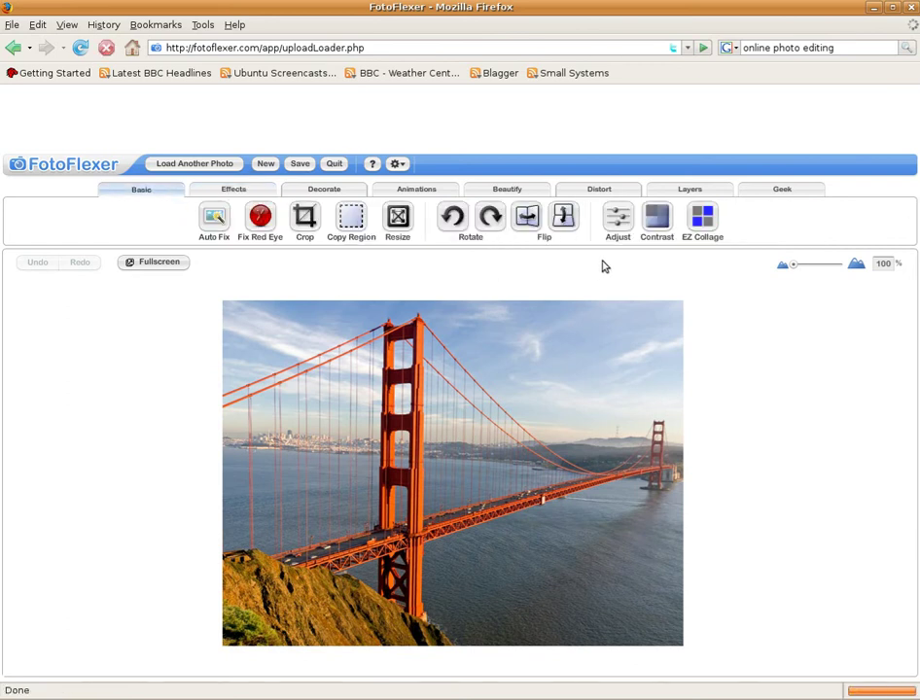
Raise the photo's contrast and slightly lower its brightness, then apply
click(657, 218)
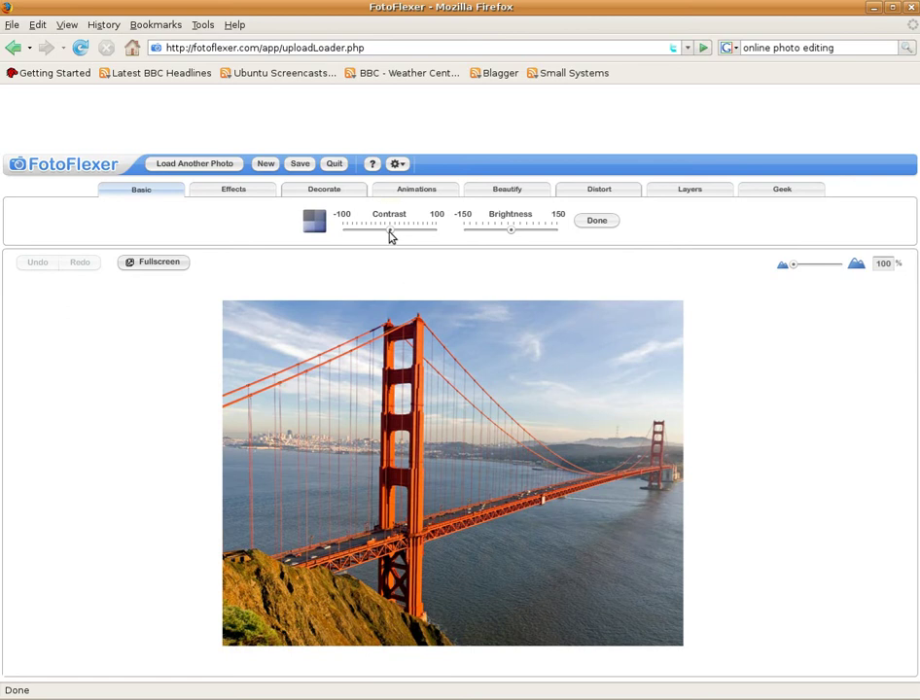
drag(389, 235, 398, 235)
drag(510, 236, 505, 236)
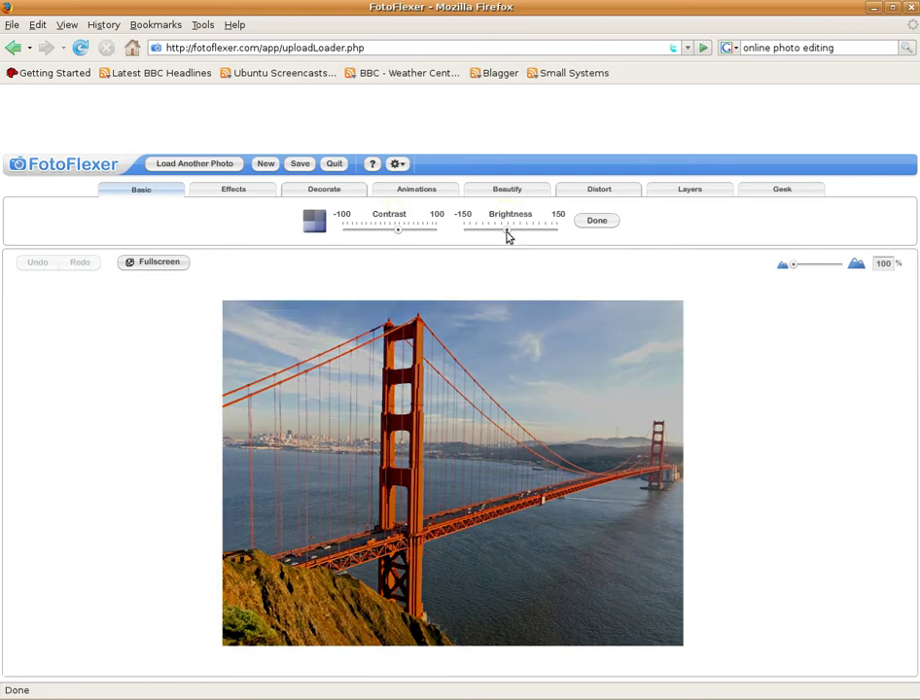
click(596, 227)
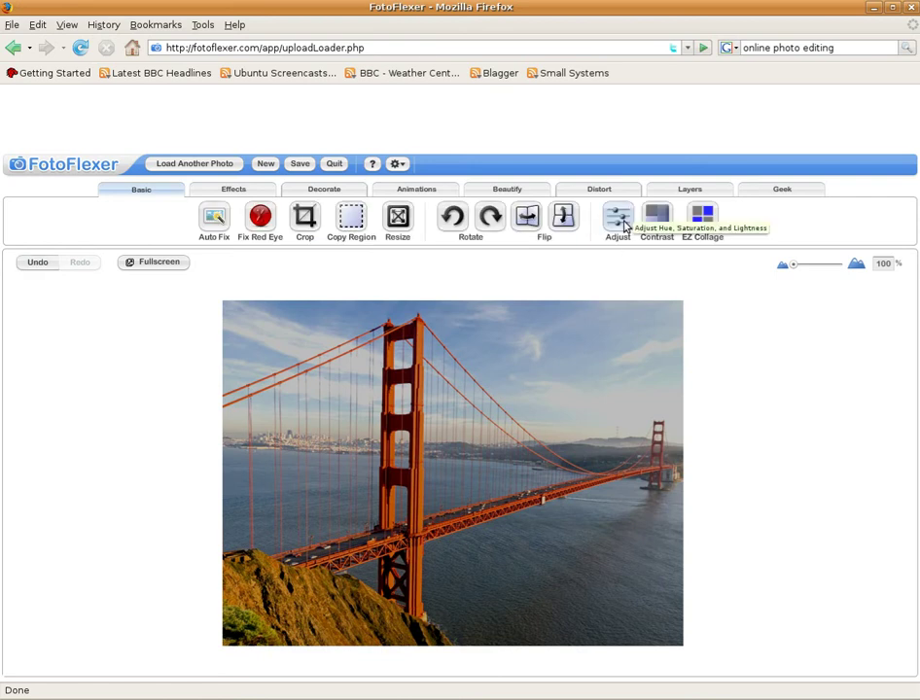
Boost saturation and shift the hue, then leave FotoFlexer for the search results
click(623, 229)
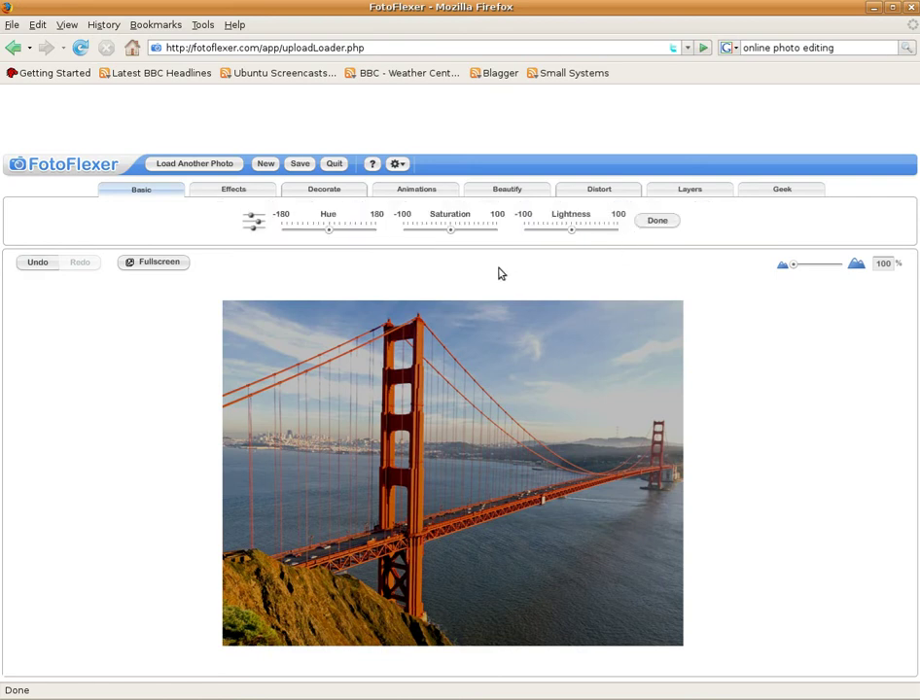
drag(451, 231, 465, 234)
mouse_move(328, 236)
mouse_down()
mouse_move(318, 236)
mouse_move(338, 239)
mouse_move(330, 236)
mouse_up()
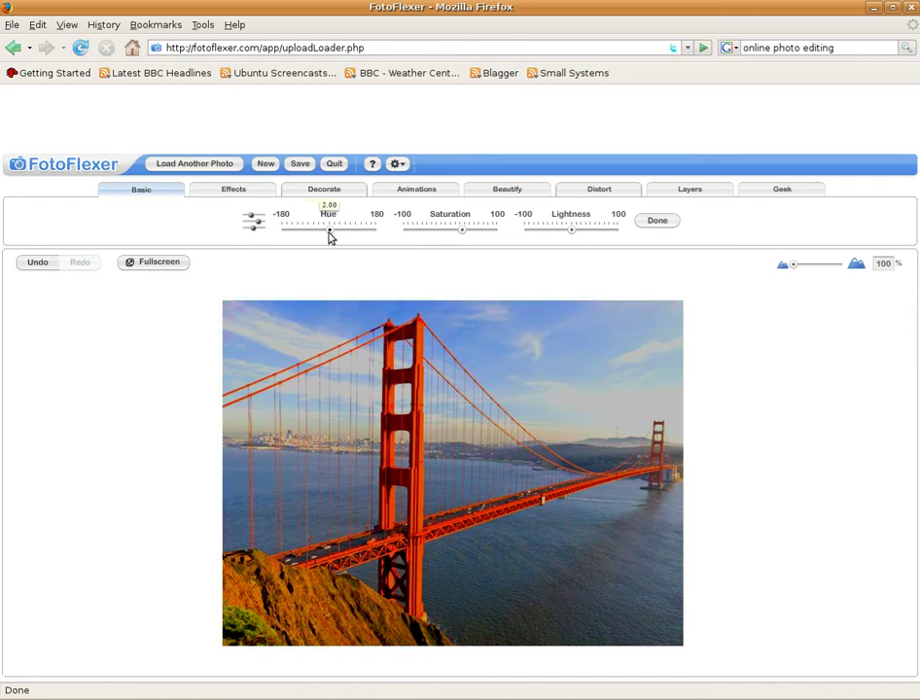
click(659, 223)
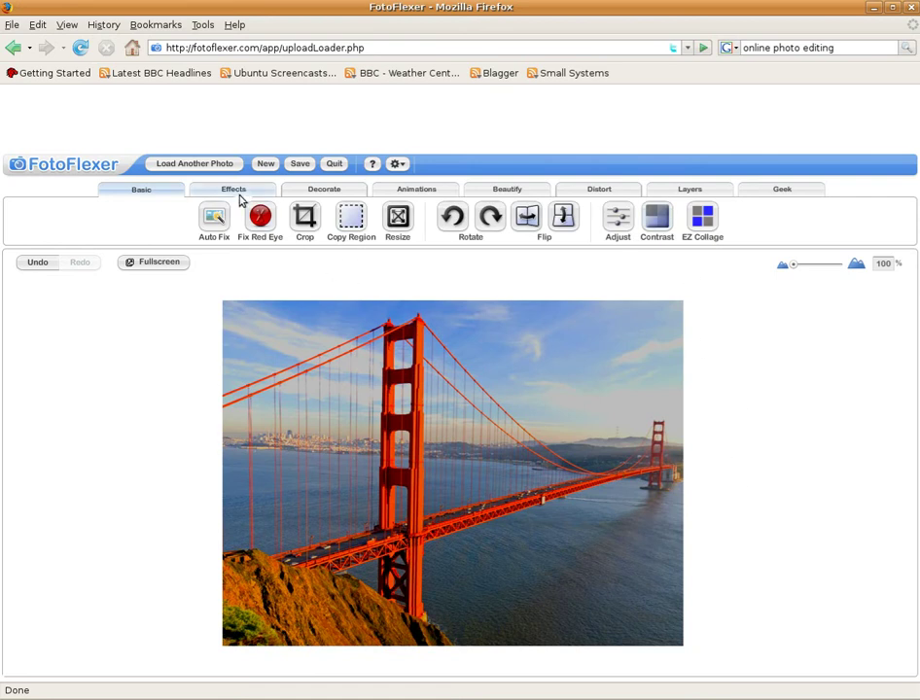
click(236, 191)
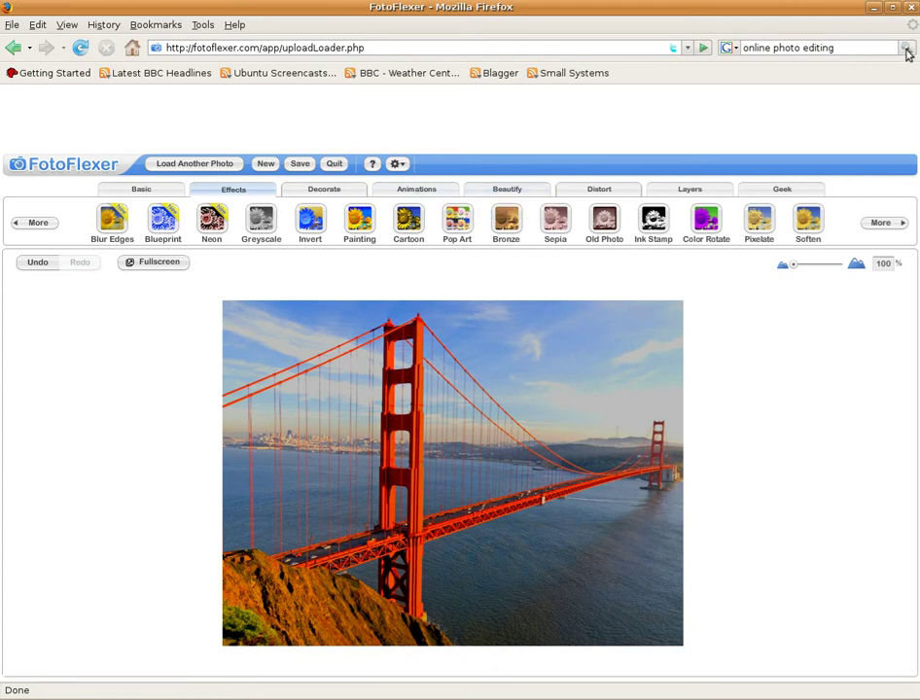
click(906, 48)
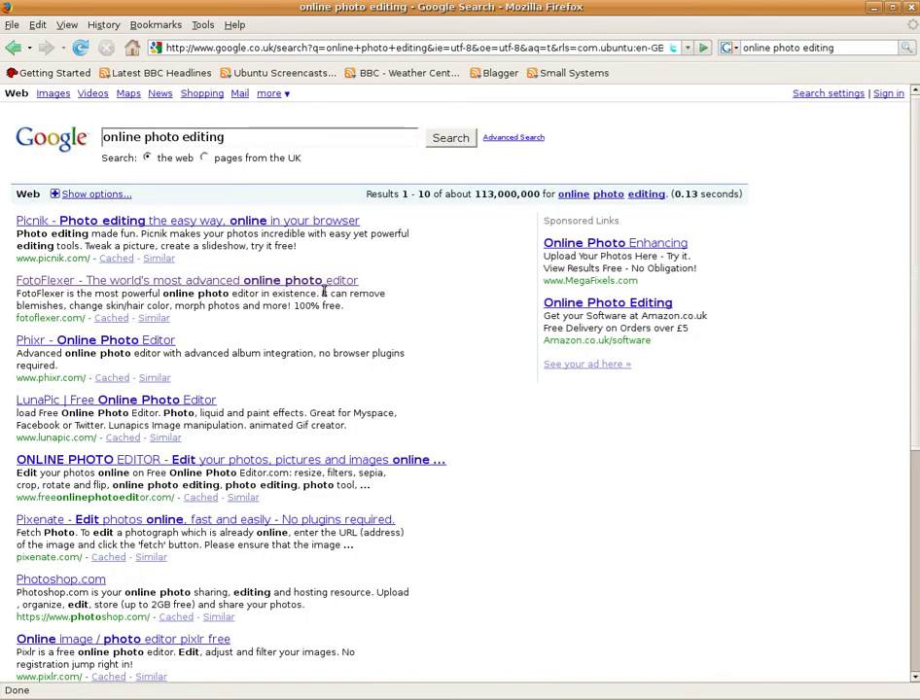
Glance at Picnik's home page, then open the Phixr online photo editor instead
click(266, 223)
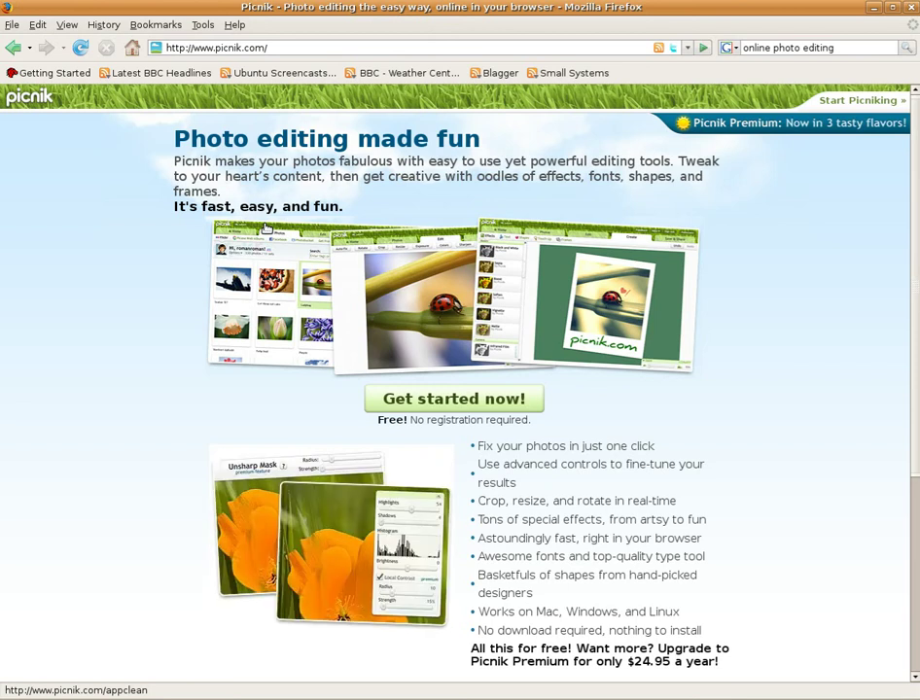
click(13, 47)
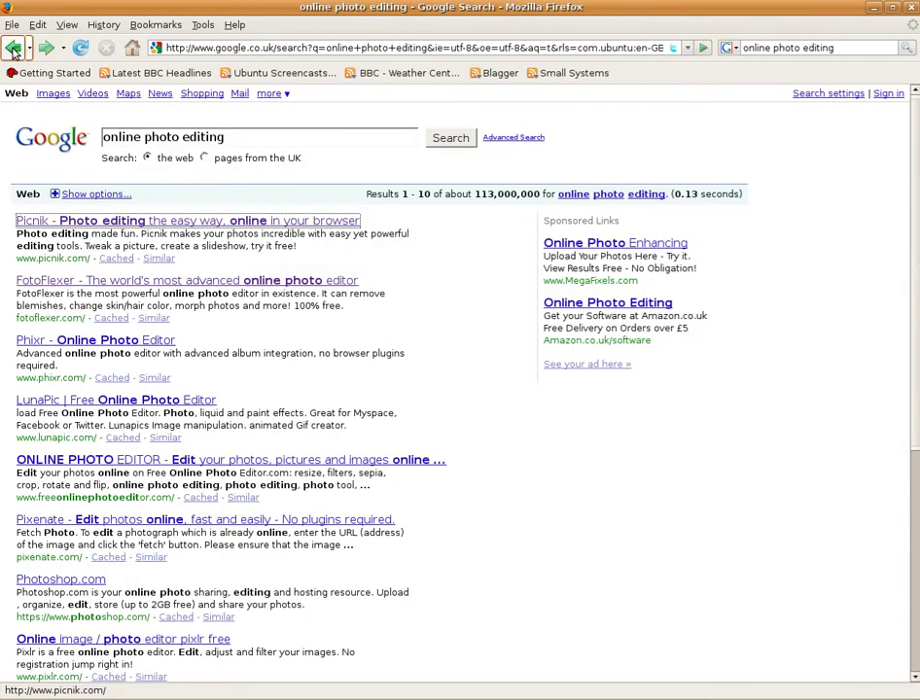
click(136, 342)
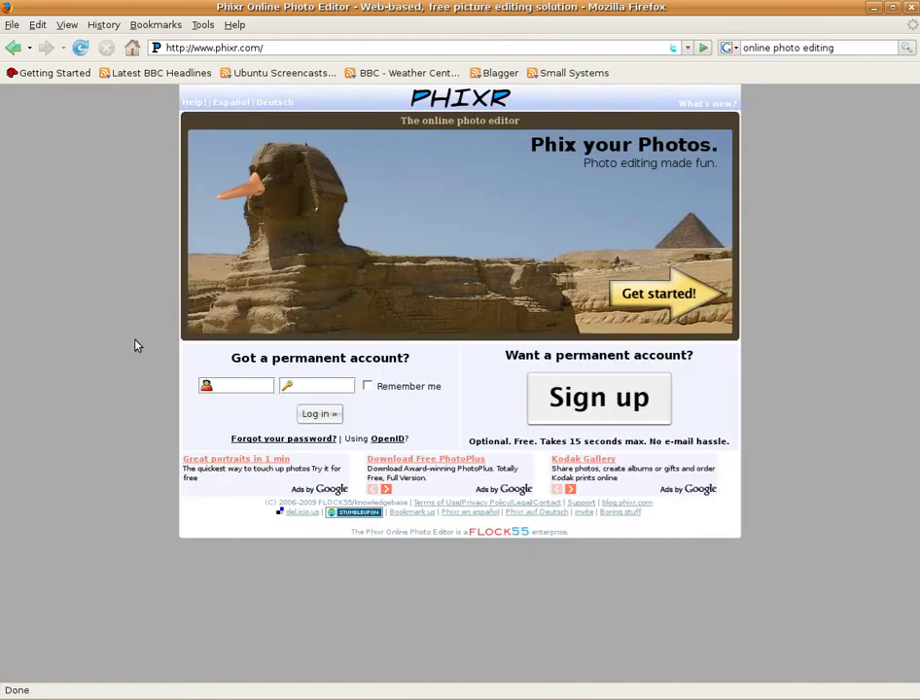
Upload HPIM1831.JPG from the Desktop into Phixr, scaled to 1440x1073 pixels
click(659, 300)
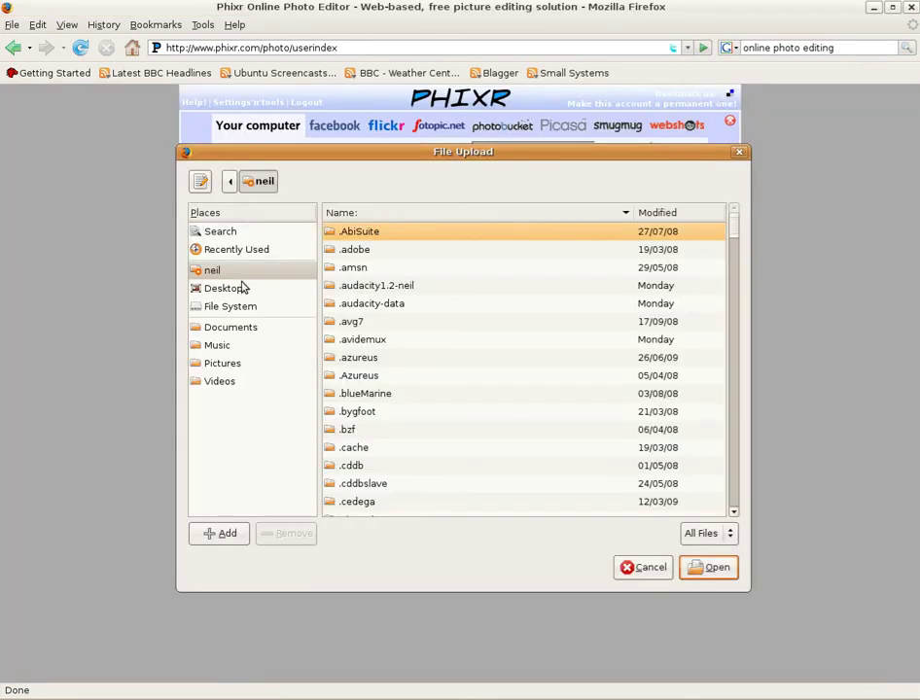
click(240, 289)
click(375, 251)
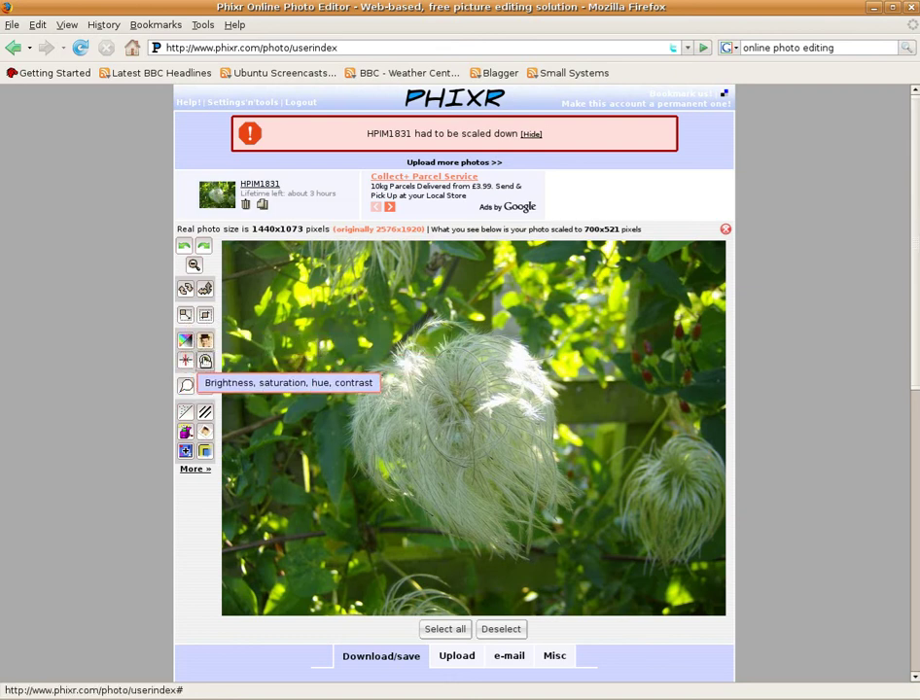
click(206, 385)
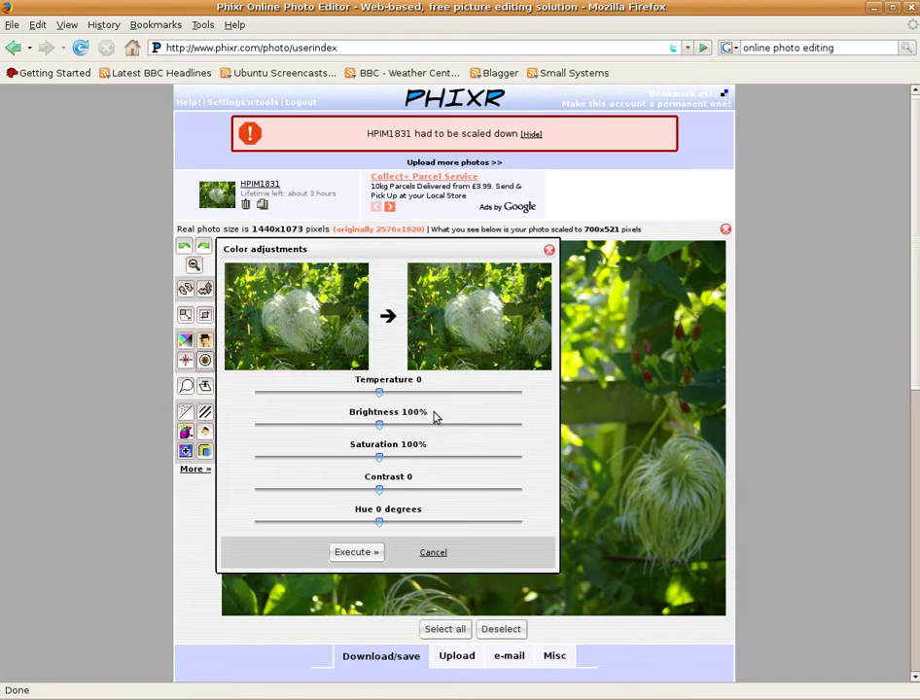
Apply Temperature 24, Saturation 118% and a slight contrast boost to HPIM1831
drag(379, 394, 410, 399)
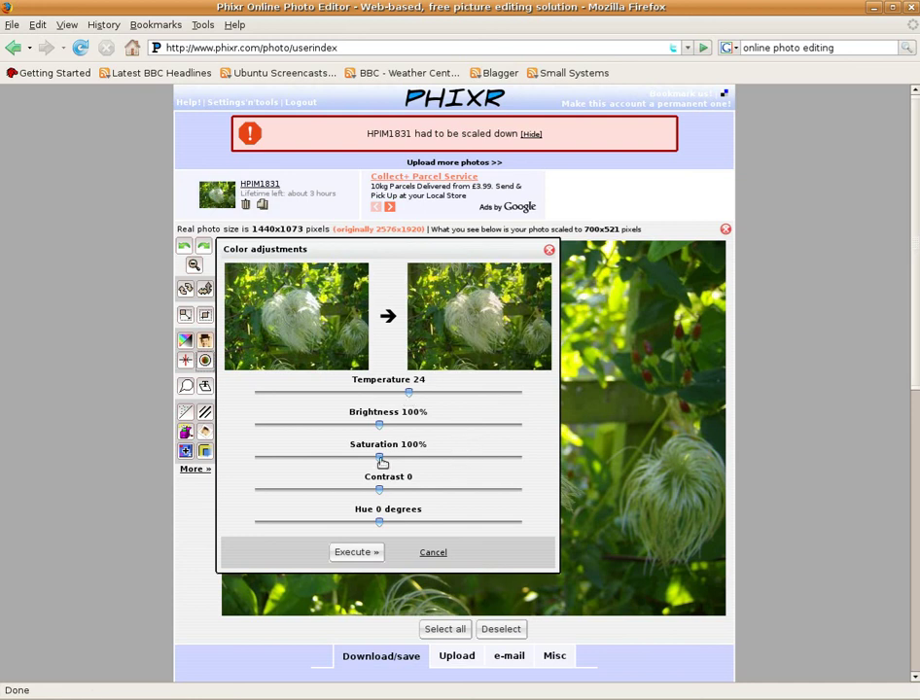
drag(388, 463, 396, 464)
drag(401, 464, 404, 463)
drag(383, 493, 398, 495)
click(356, 552)
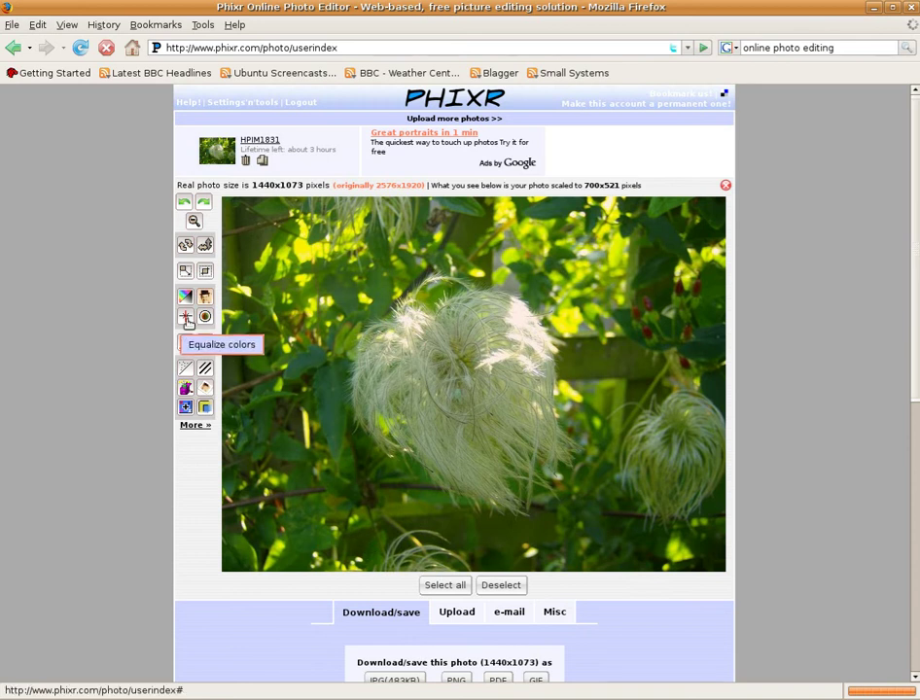
Sharpen the colour-adjusted clematis photo, confirming Yes in the Sharpen photo dialog
click(209, 384)
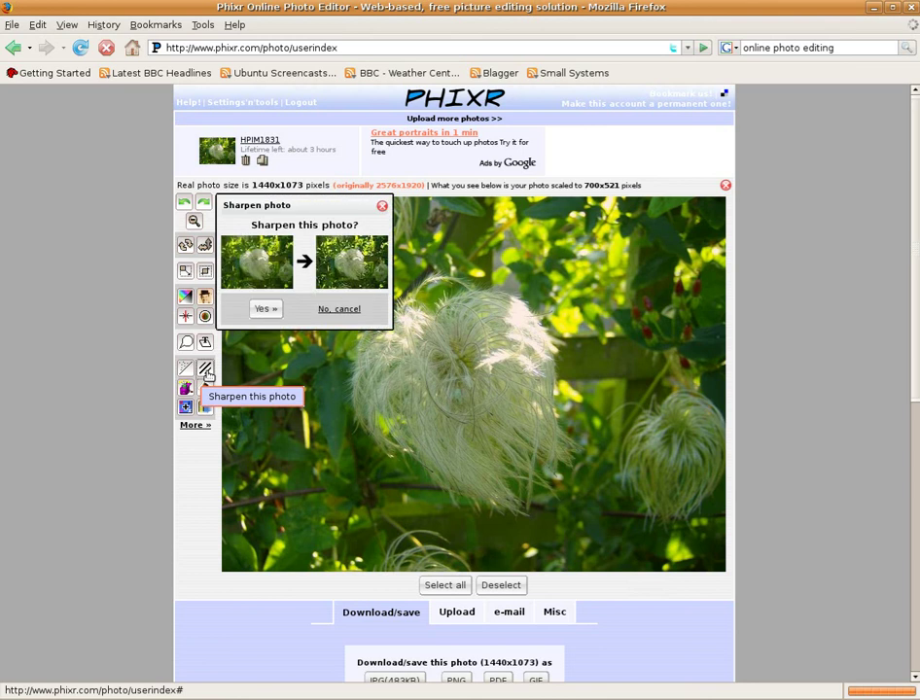
click(264, 310)
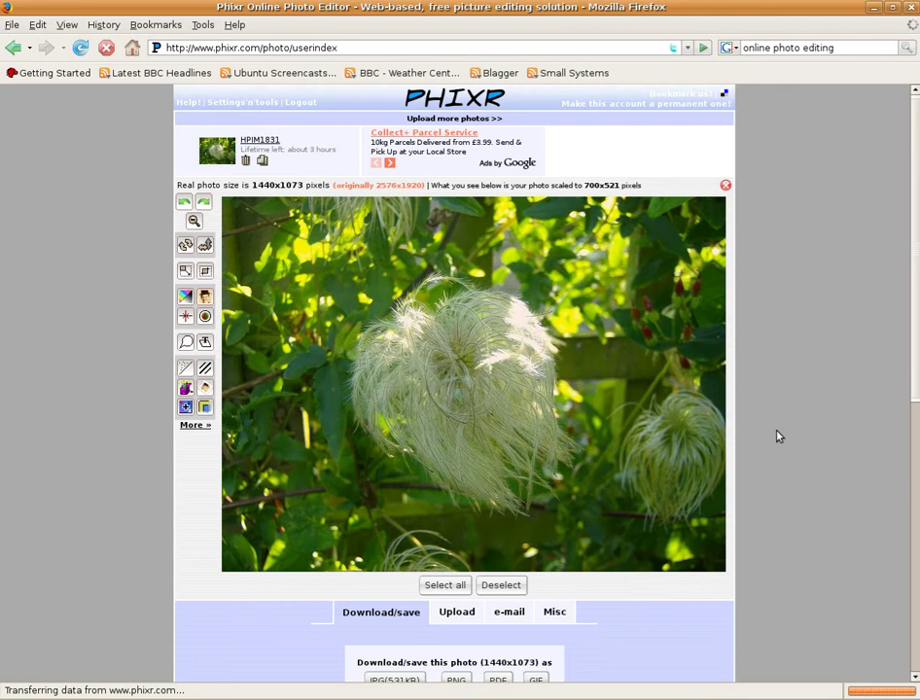
scroll(776, 437, down, 3)
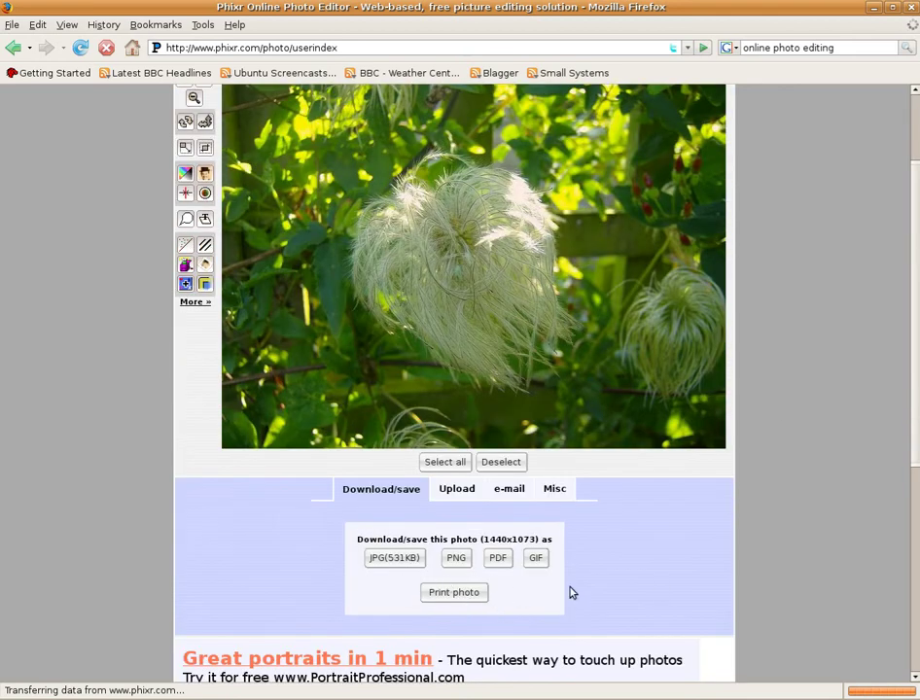
scroll(792, 516, up, 3)
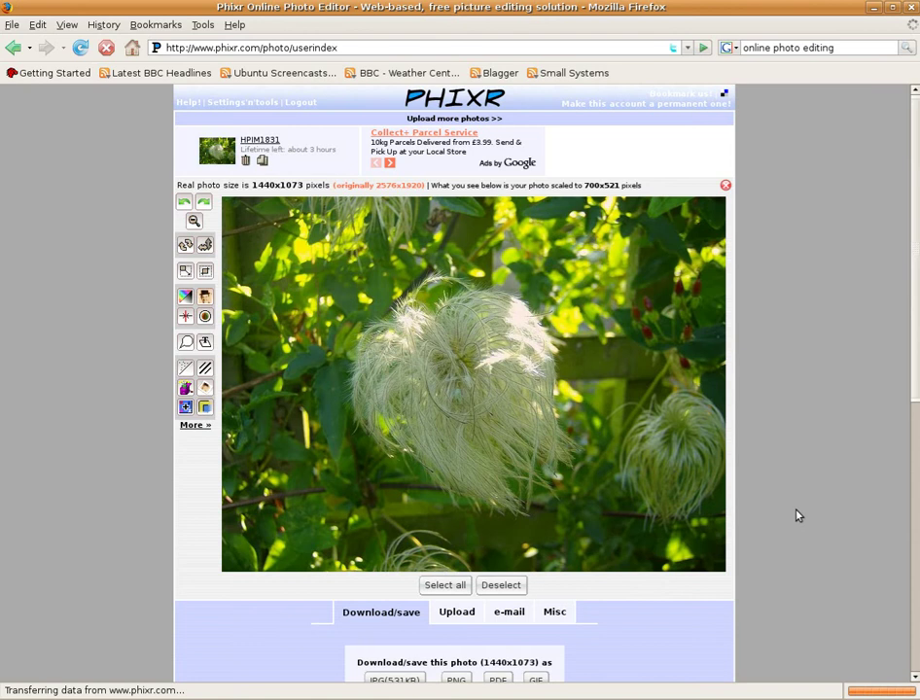
Rerun the 'online photo editing' search and open Pixenate from the results
click(908, 49)
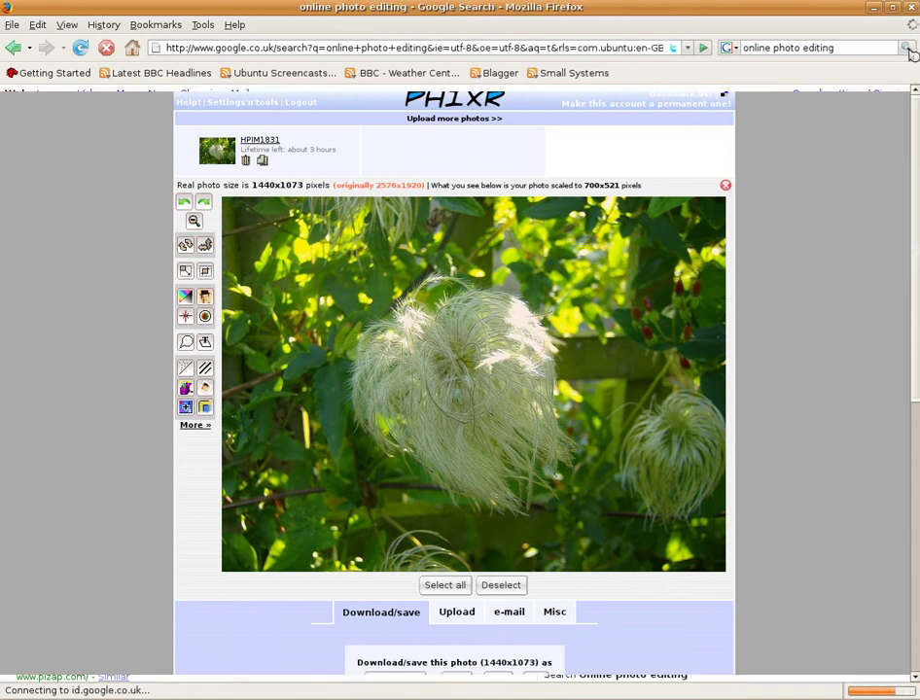
scroll(421, 381, down, 3)
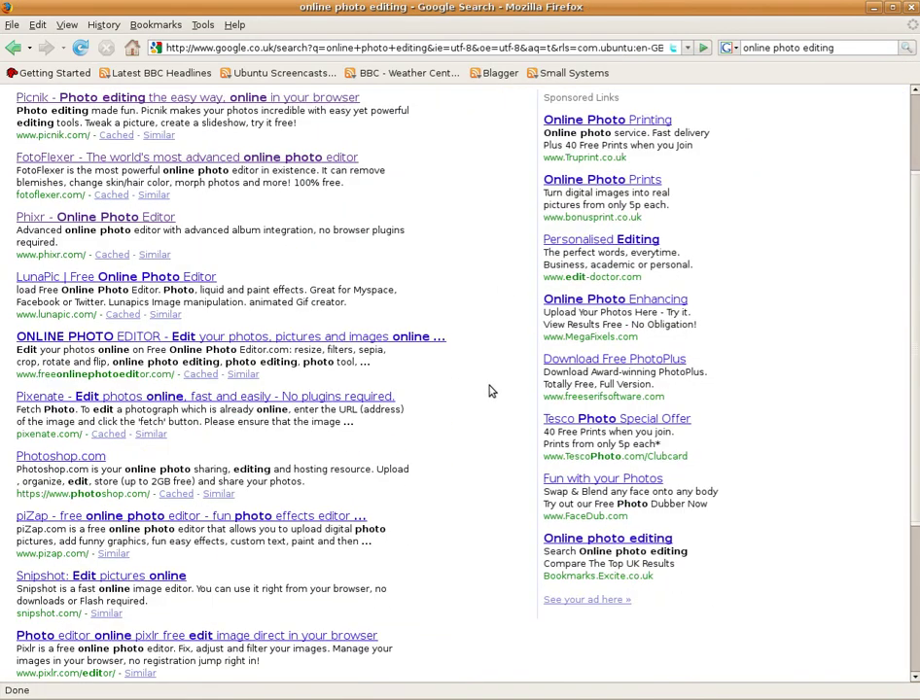
scroll(488, 390, down, 1)
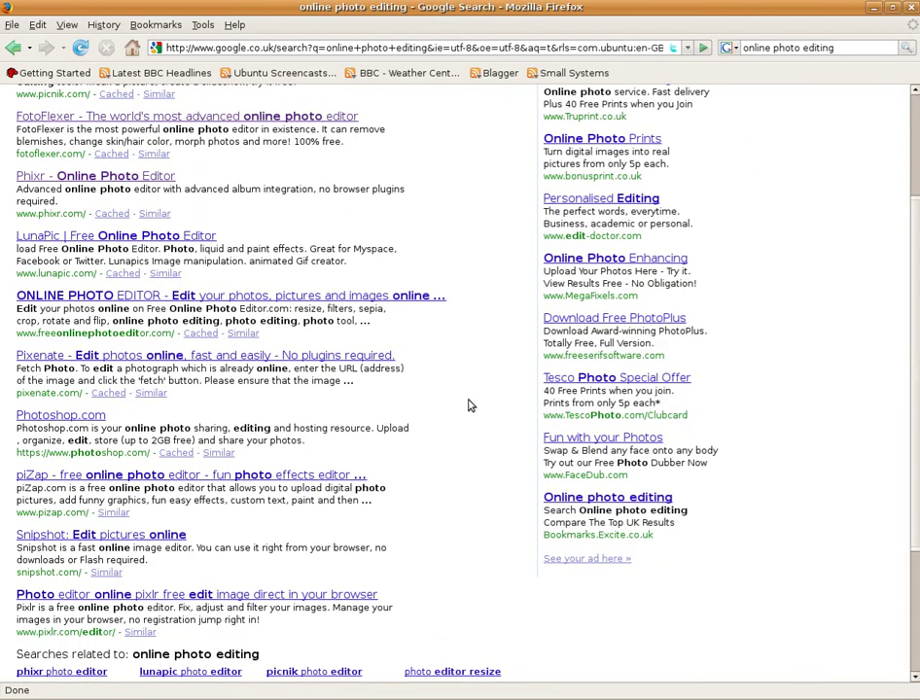
click(288, 358)
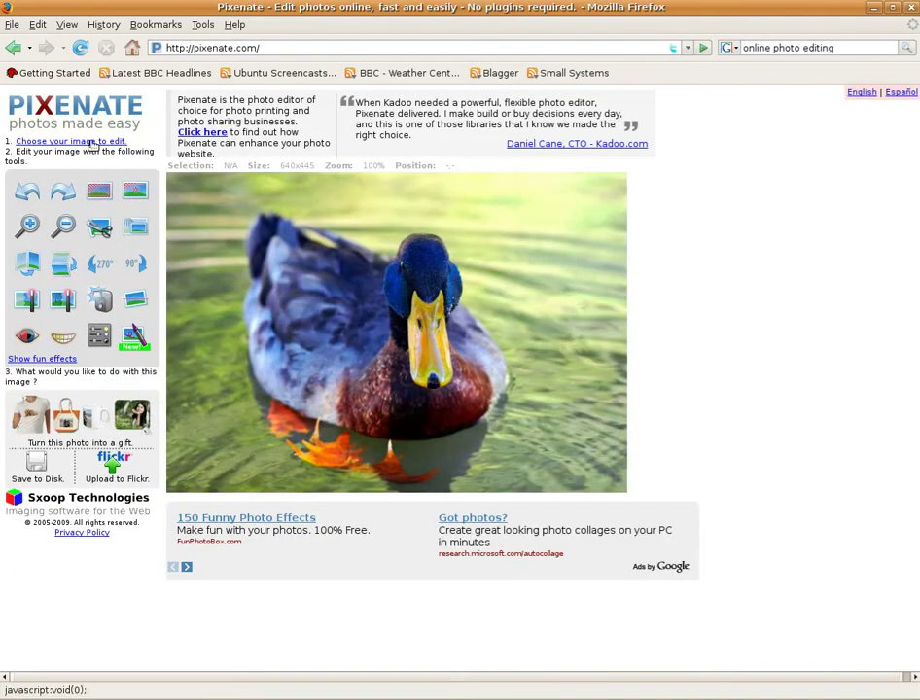
Choose HPIM1831.JPG from the Desktop and upload it to replace Pixenate's sample duck
click(94, 143)
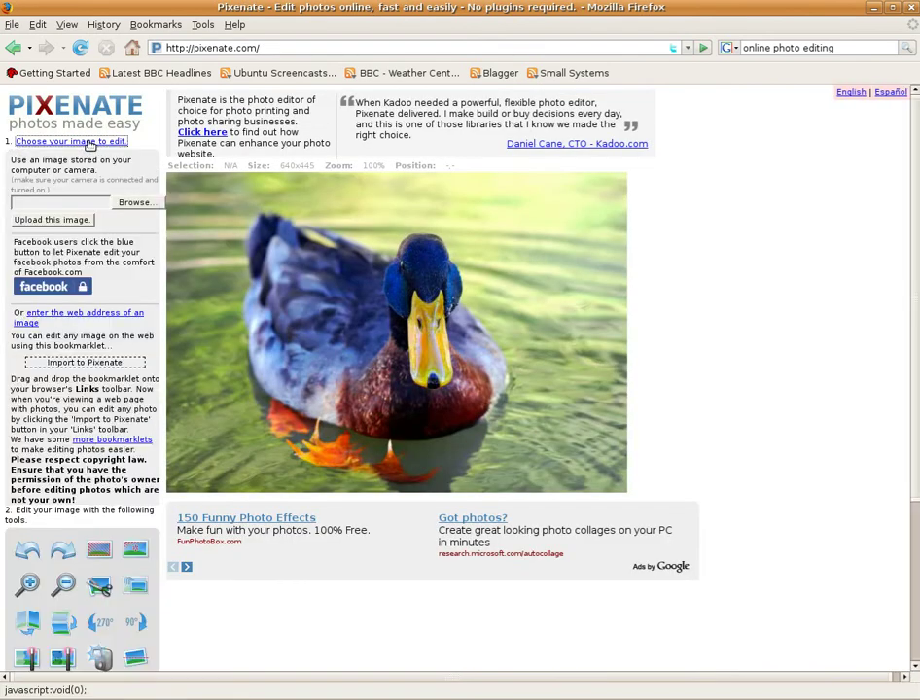
click(133, 203)
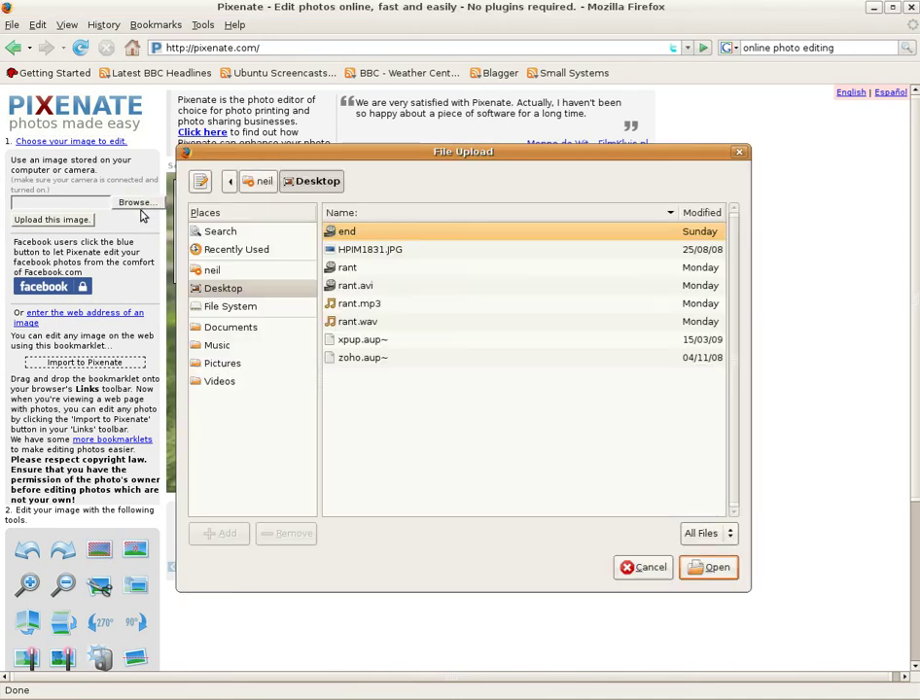
click(375, 249)
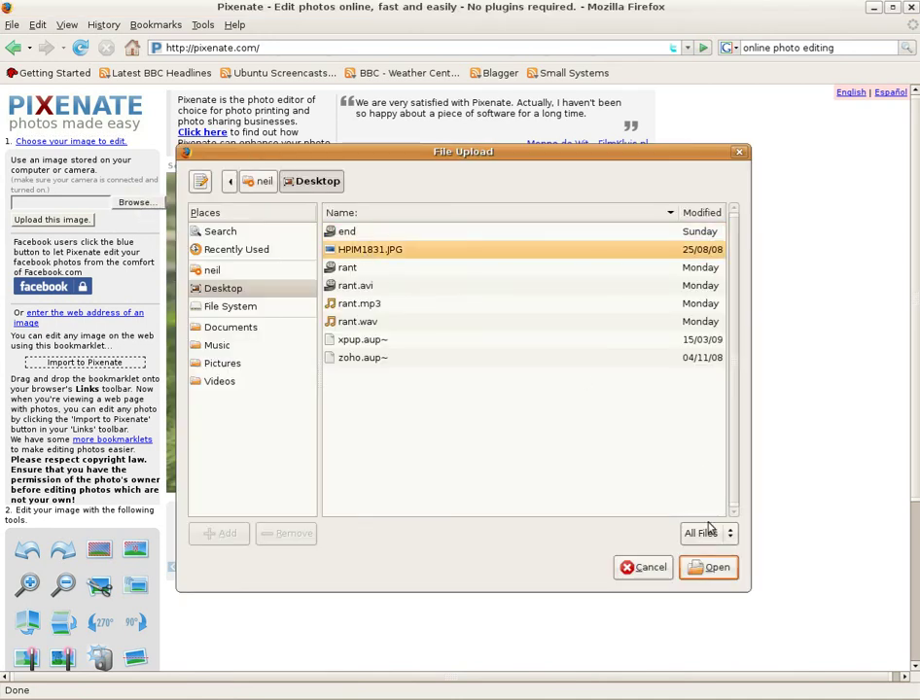
click(709, 567)
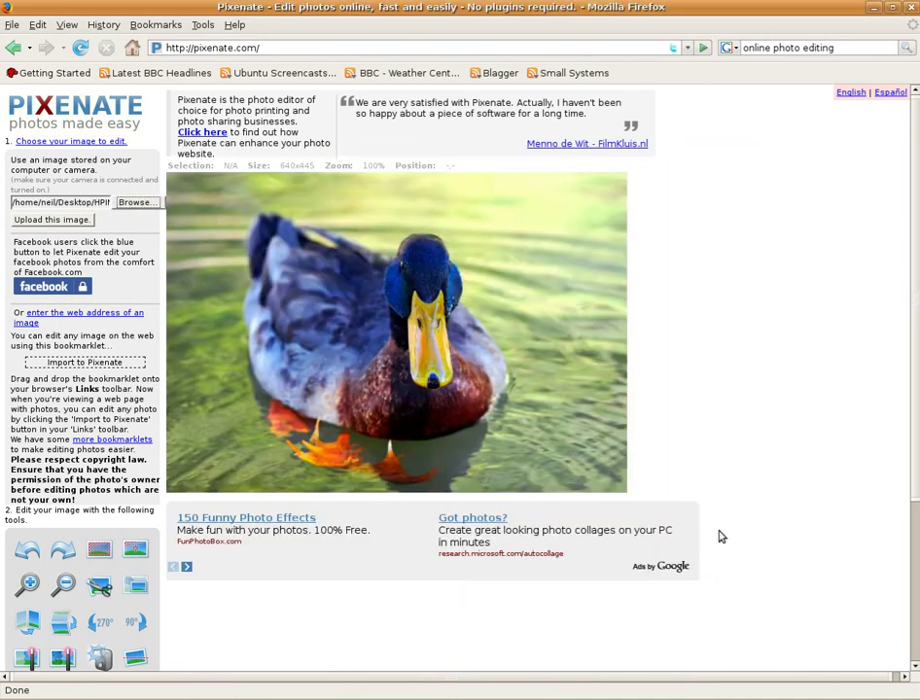
click(80, 221)
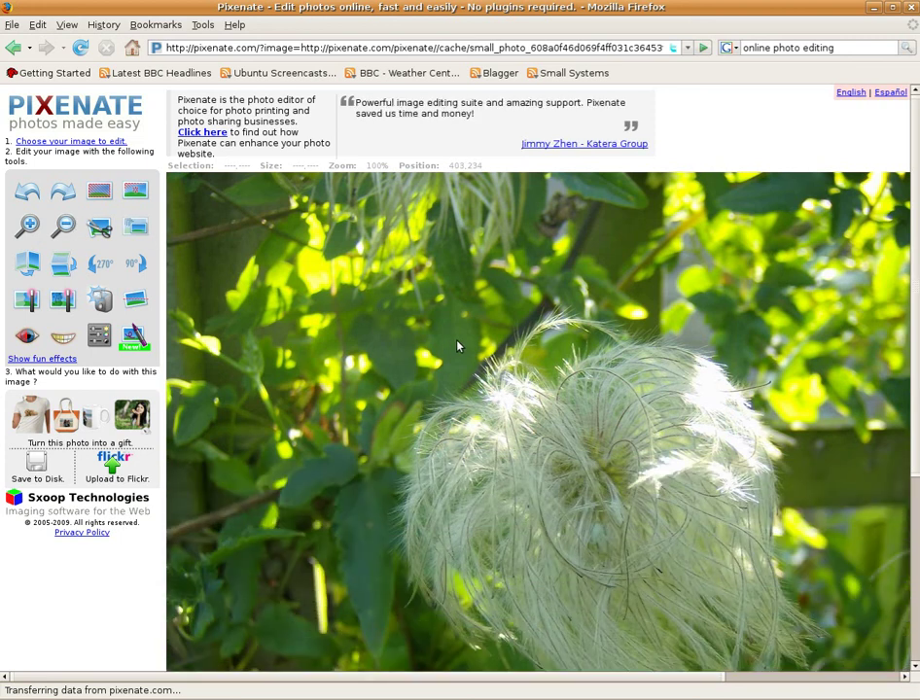
Zoom the clematis photo out from 100% to 50% so it fits the page
scroll(458, 346, down, 2)
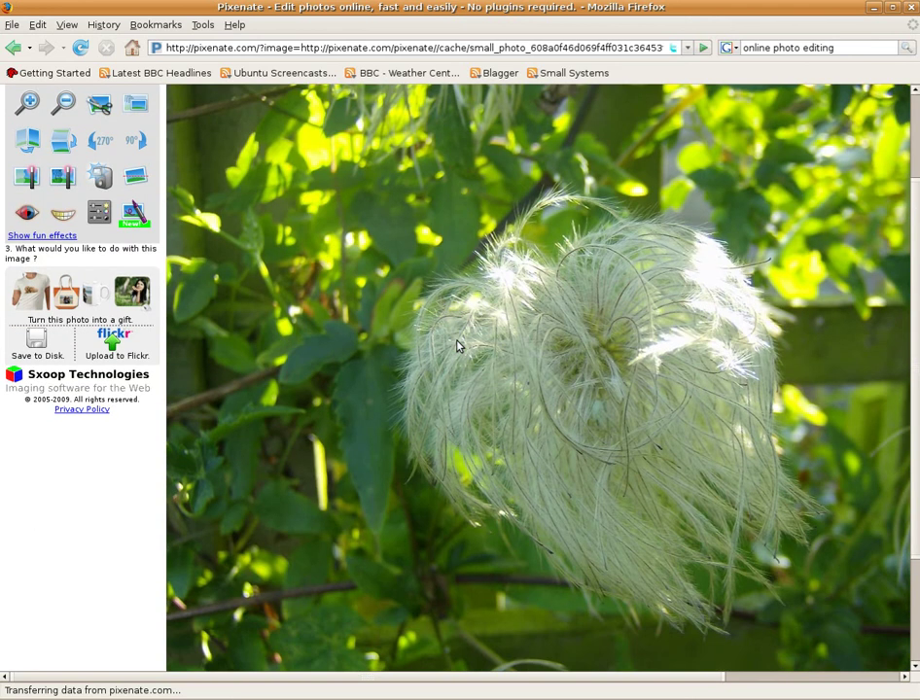
scroll(458, 346, down, 3)
scroll(462, 347, up, 5)
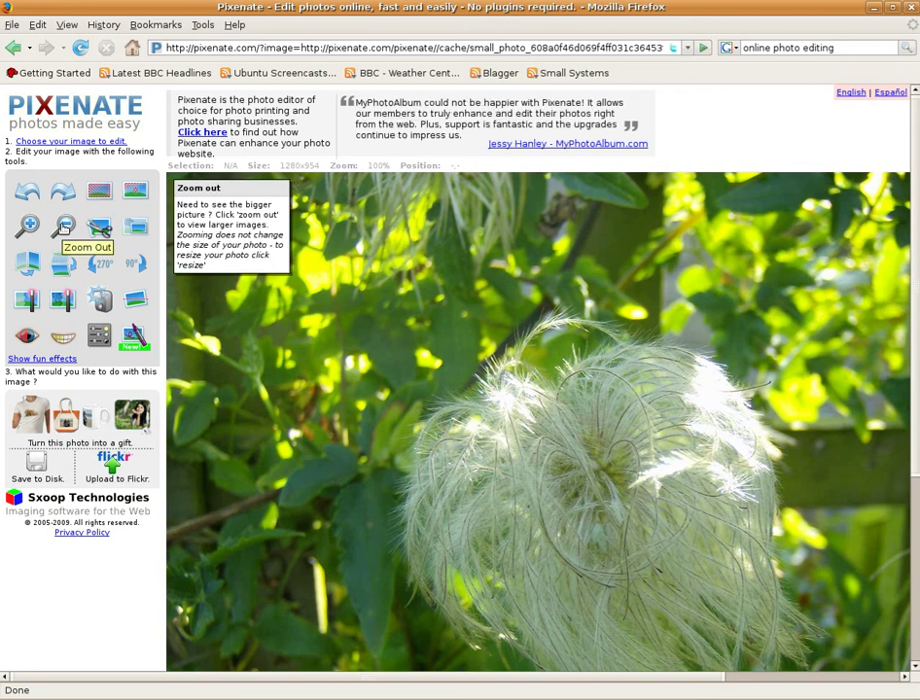
click(64, 226)
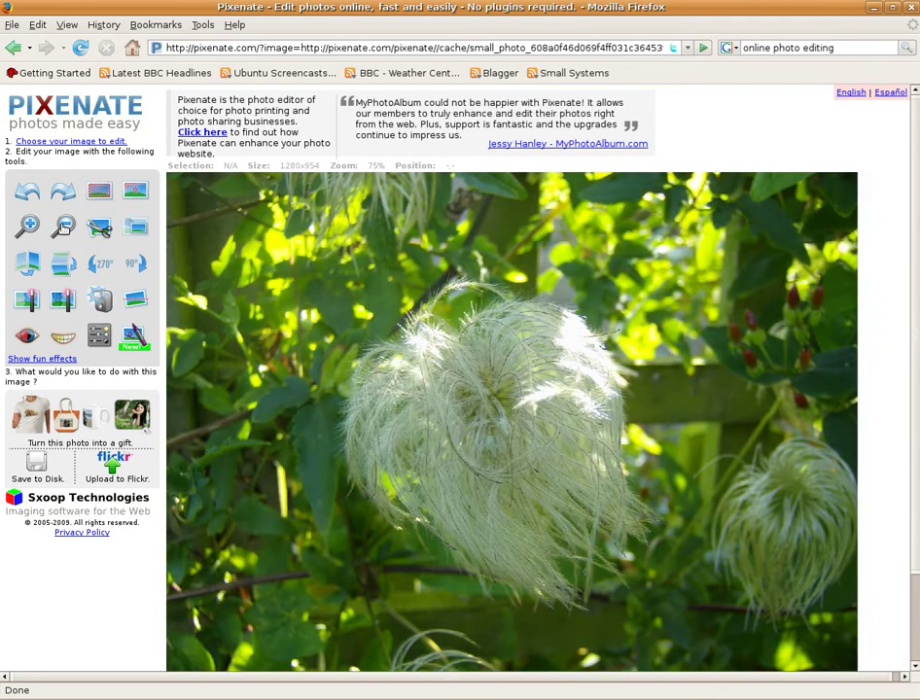
click(64, 227)
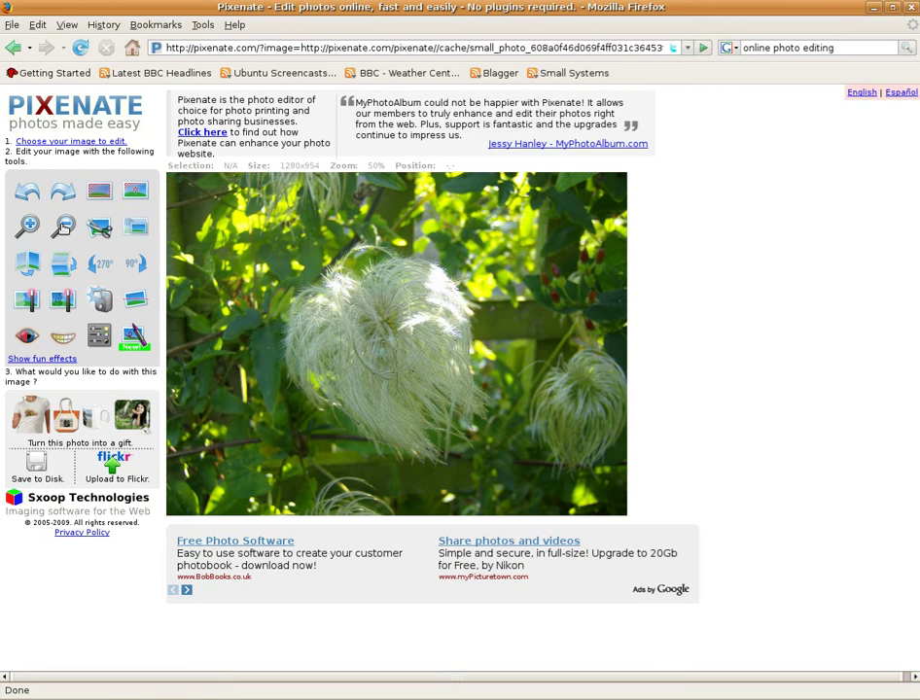
Read the tool help, then open the Change colors panel for the clematis photo
mouse_move(128, 227)
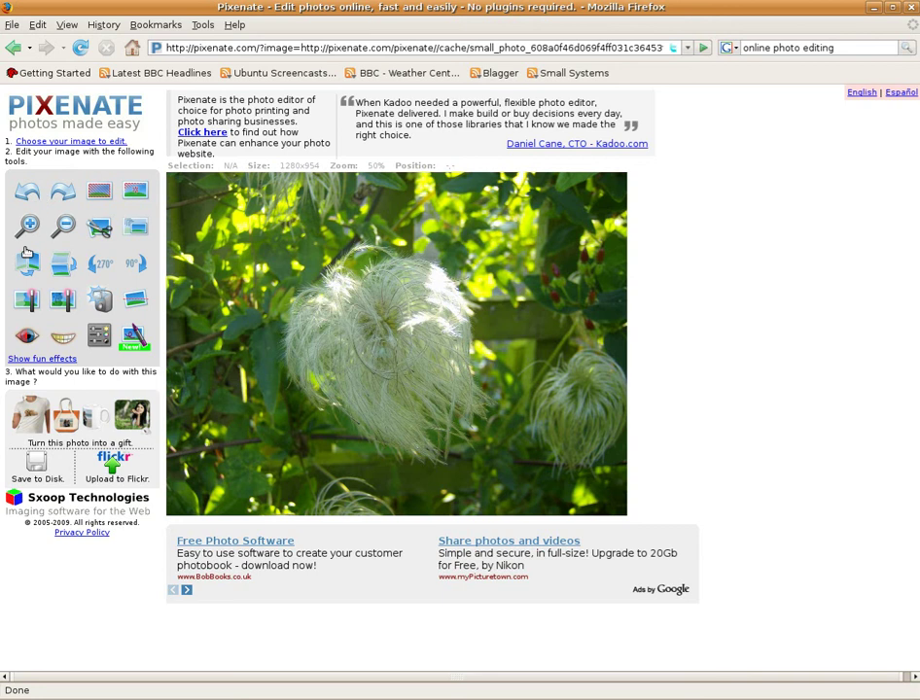
mouse_move(129, 304)
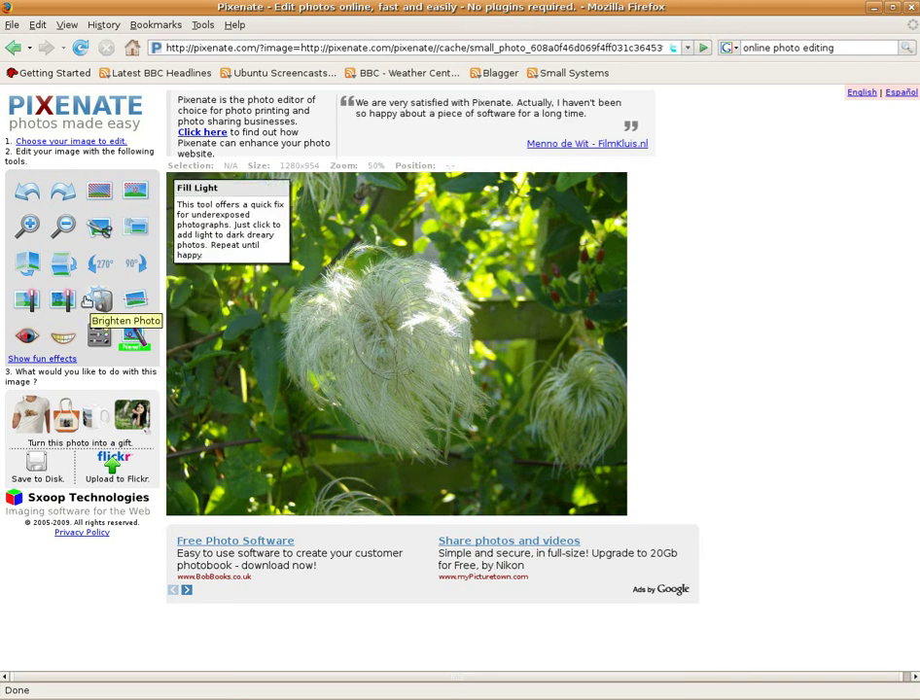
mouse_move(68, 301)
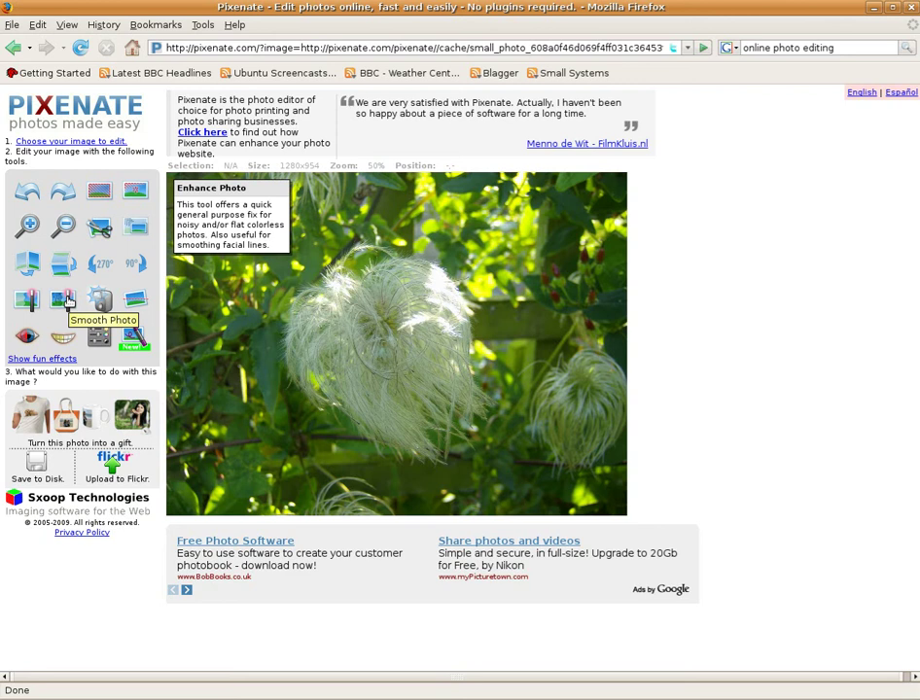
mouse_move(32, 299)
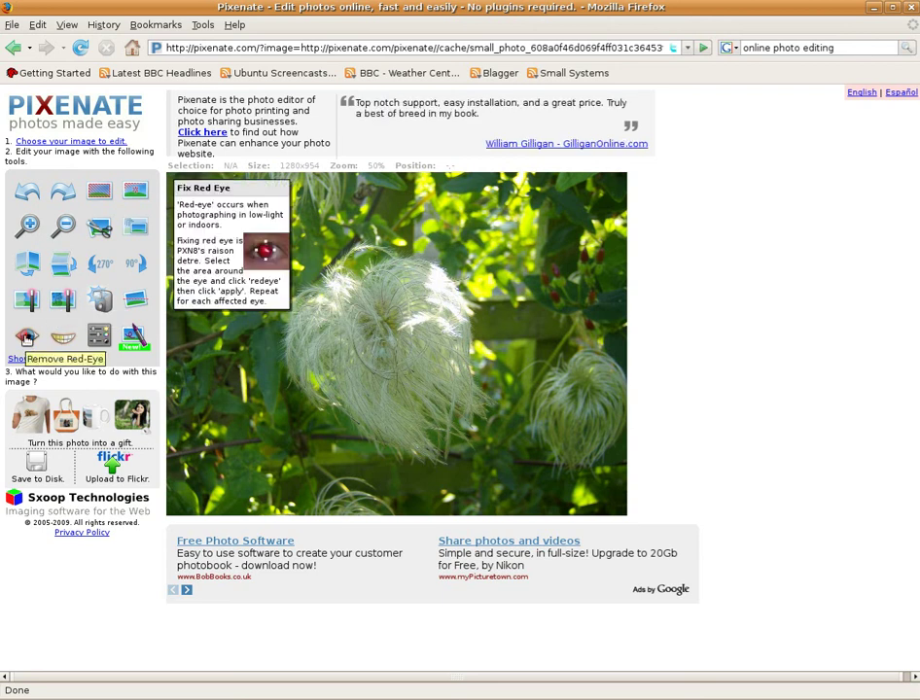
click(100, 335)
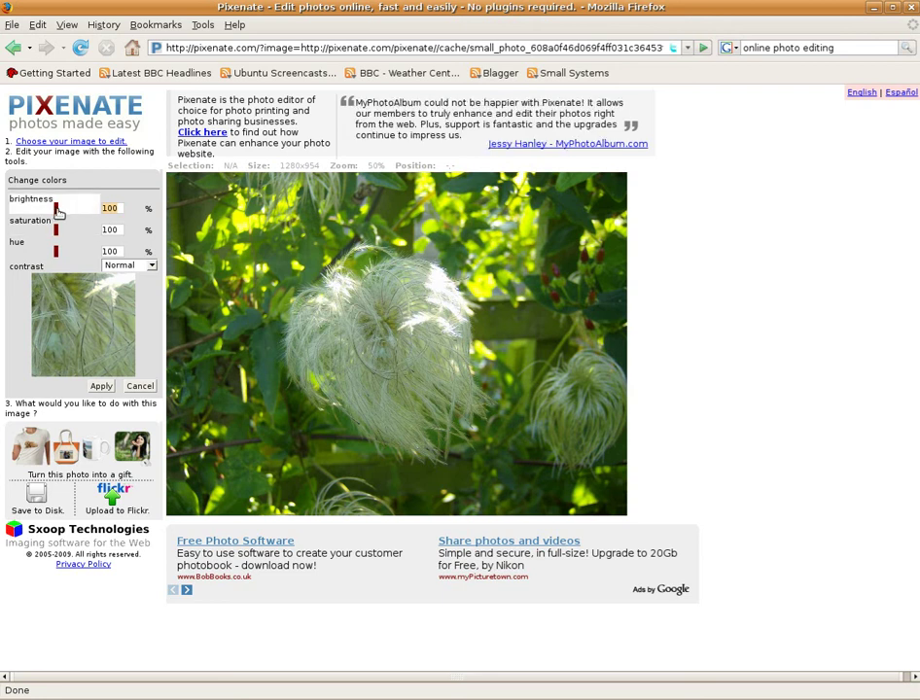
Boost the clematis photo's saturation to 140% and apply it
drag(56, 231, 72, 238)
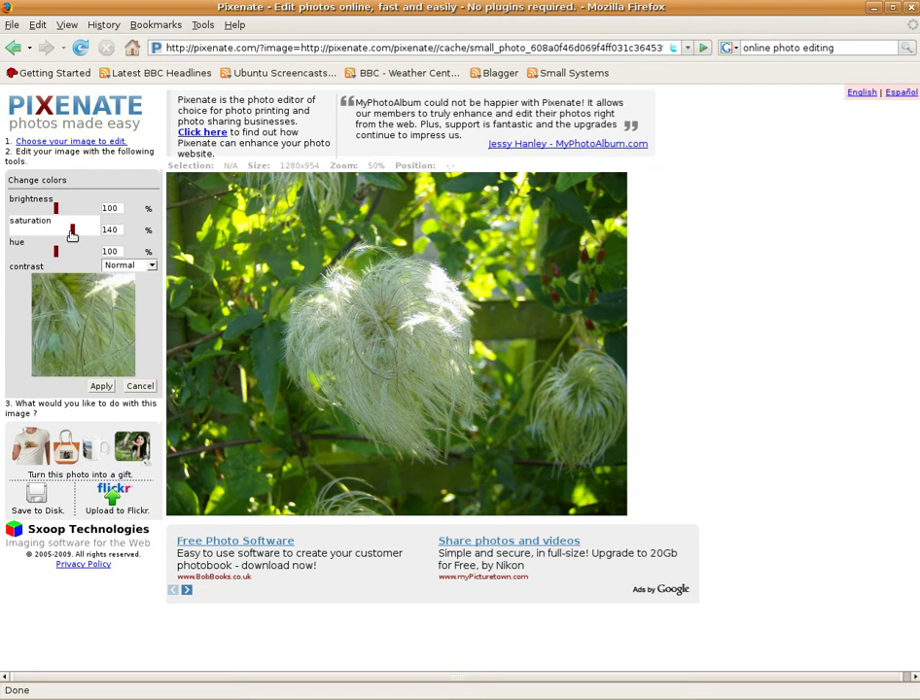
click(102, 387)
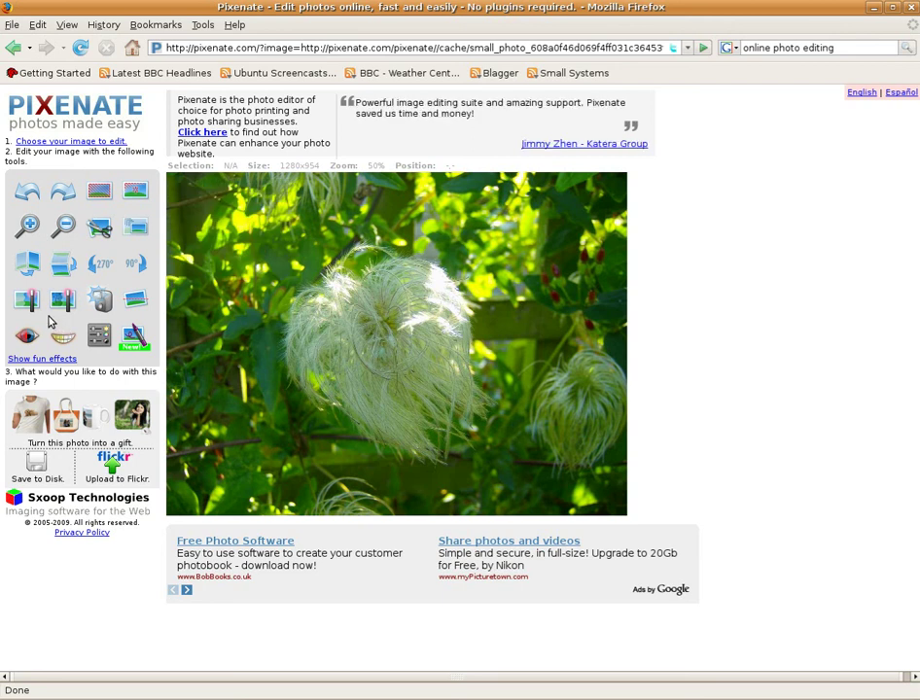
click(100, 335)
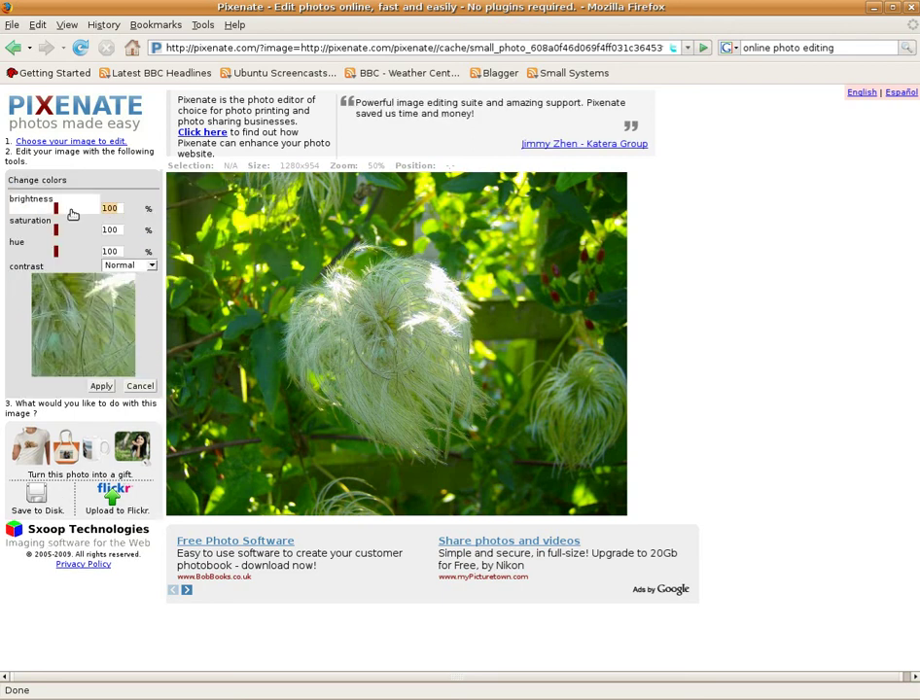
Apply +2 contrast to the clematis photo on top of the saturation boost
click(150, 266)
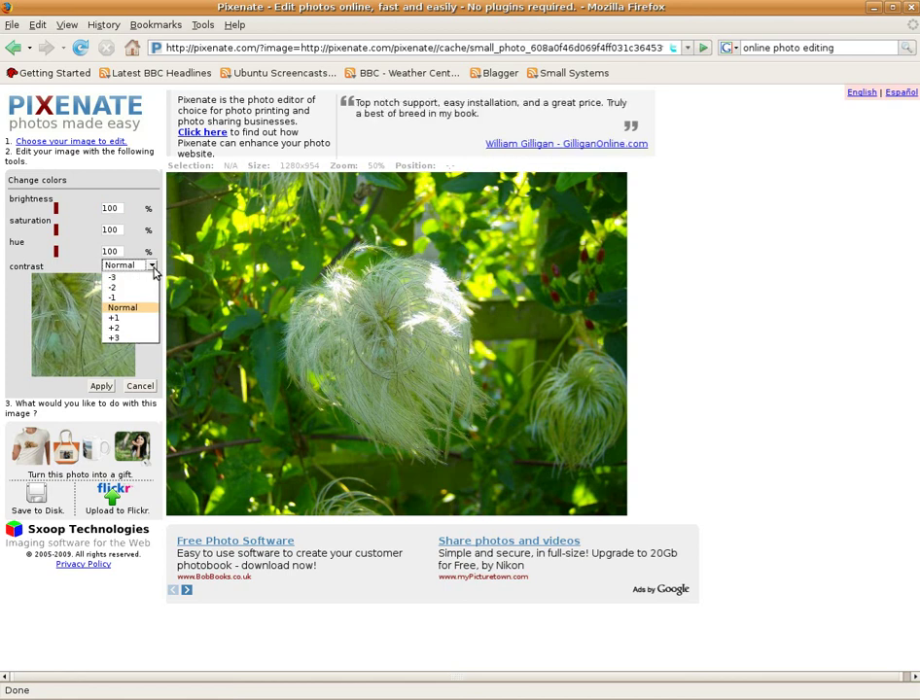
click(140, 328)
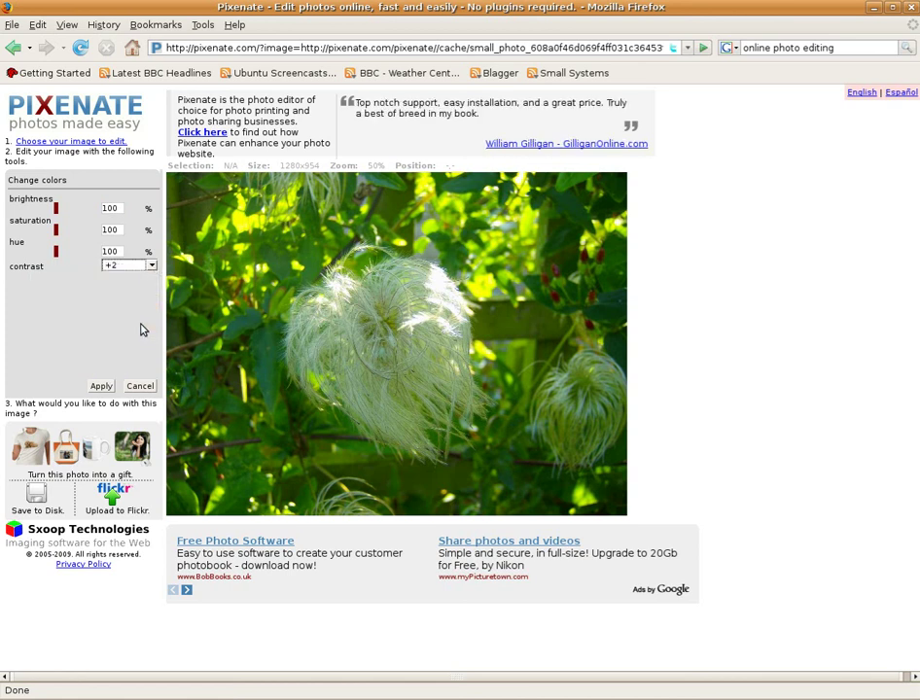
click(104, 386)
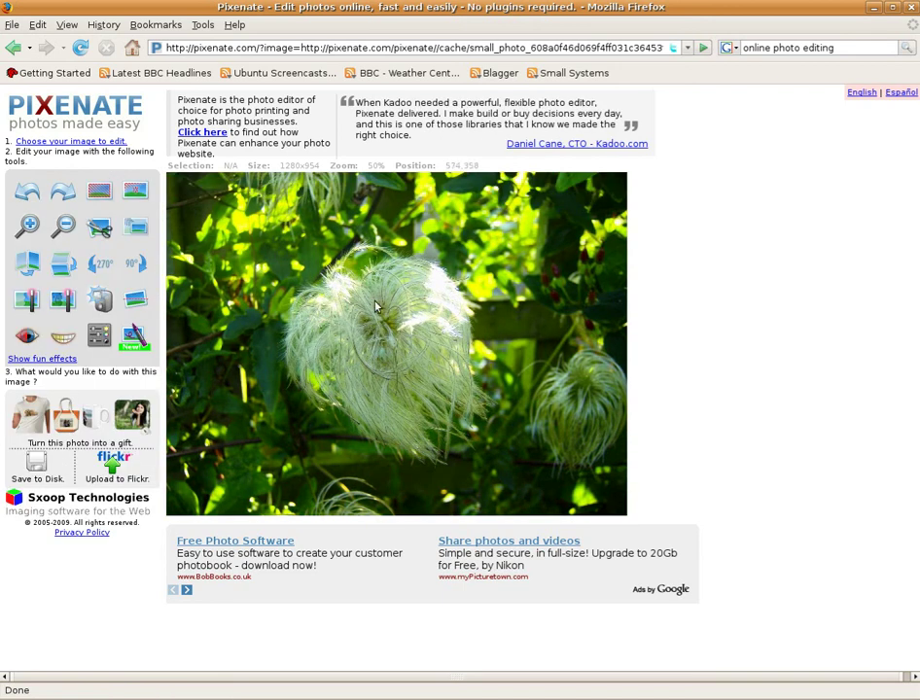
click(28, 225)
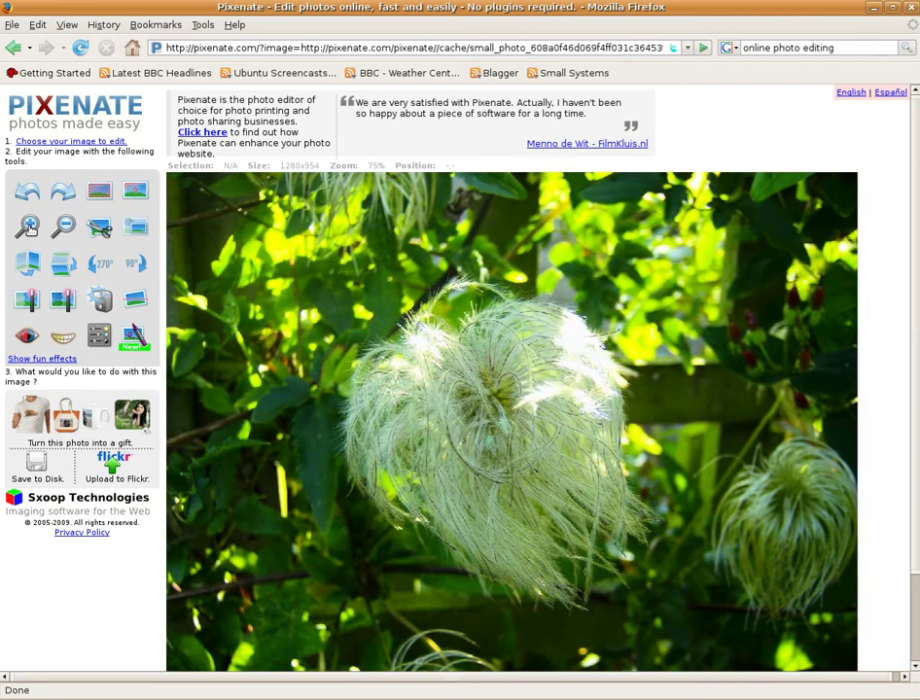
click(29, 226)
scroll(523, 495, down, 2)
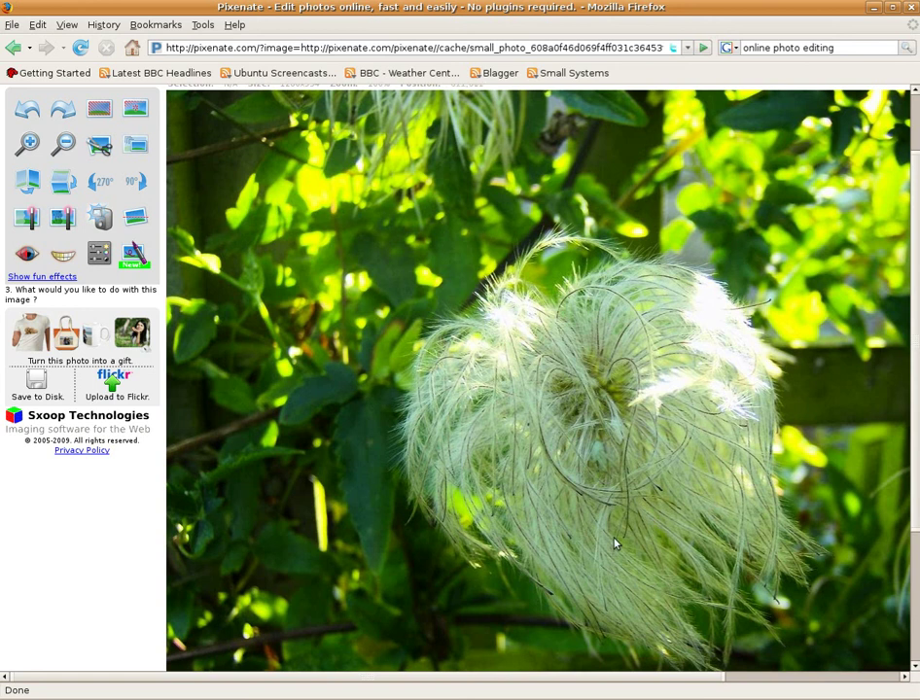
scroll(369, 360, up, 2)
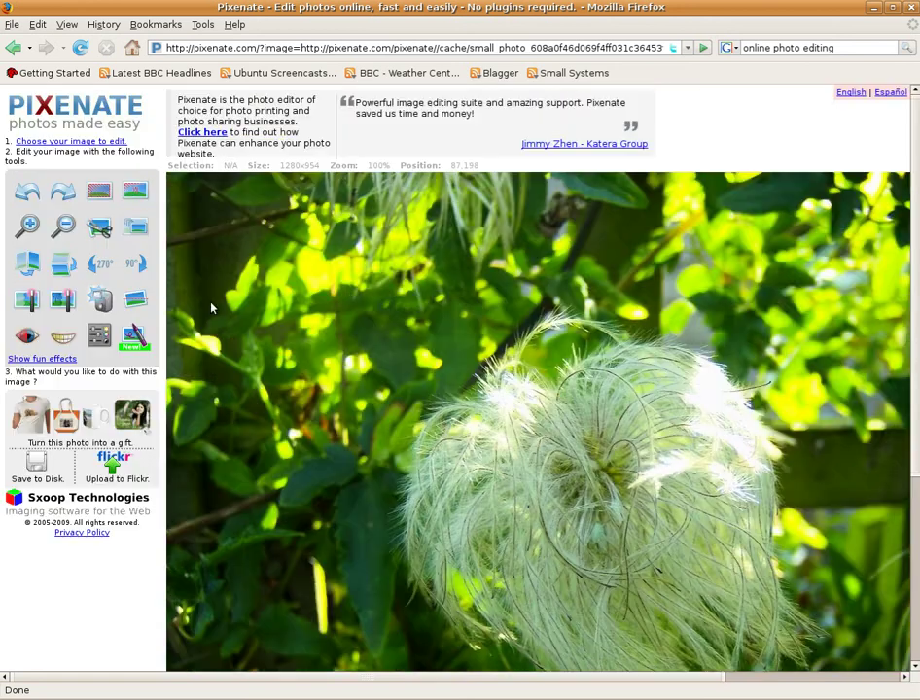
click(64, 227)
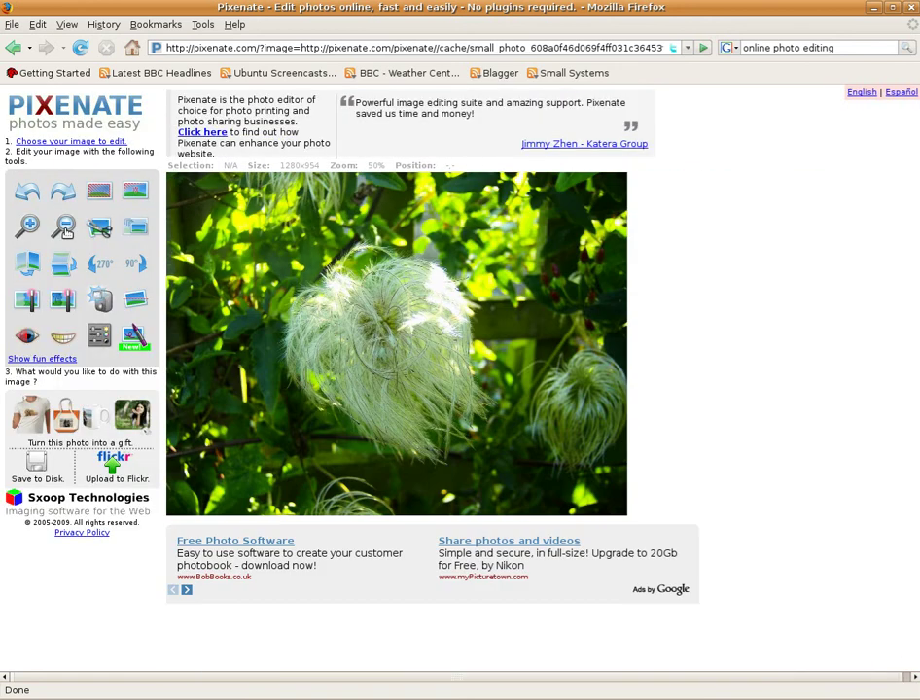
click(34, 302)
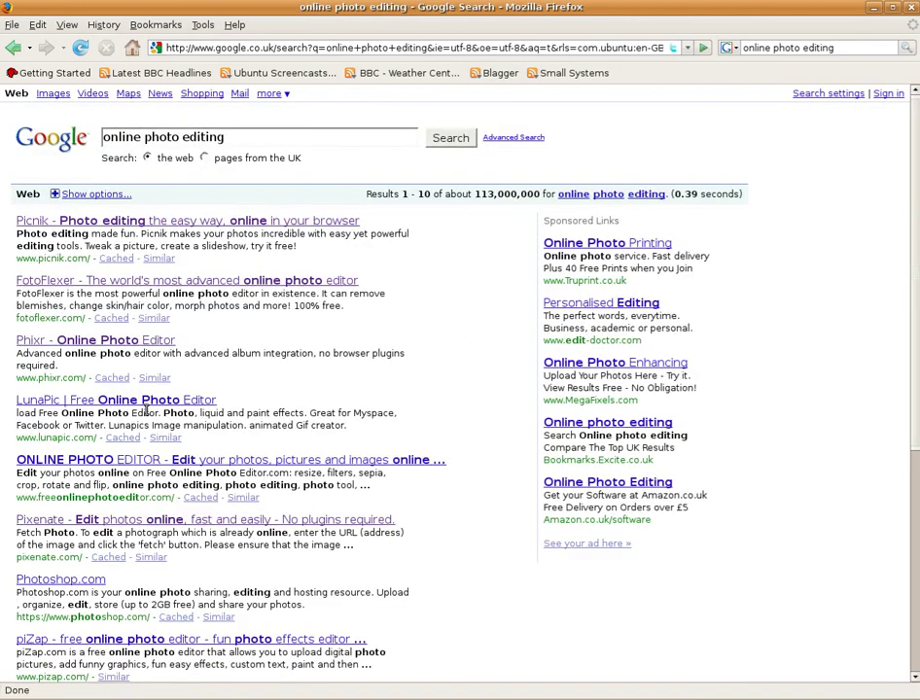
Scroll through the 'online photo editing' results listing Picnik, FotoFlexer, Phixr and Pixenate
scroll(421, 642, down, 4)
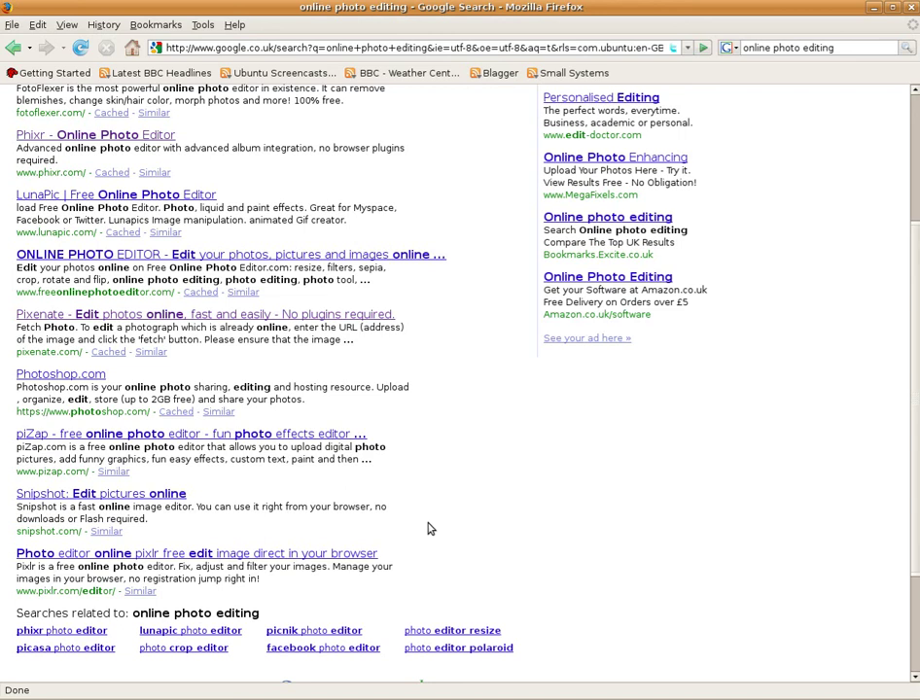
scroll(430, 529, up, 4)
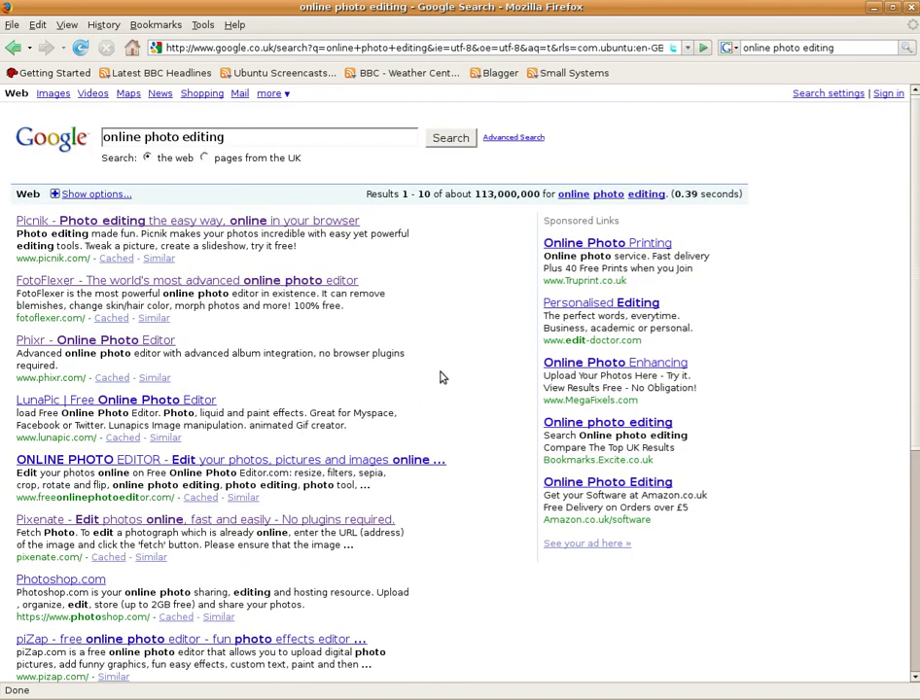